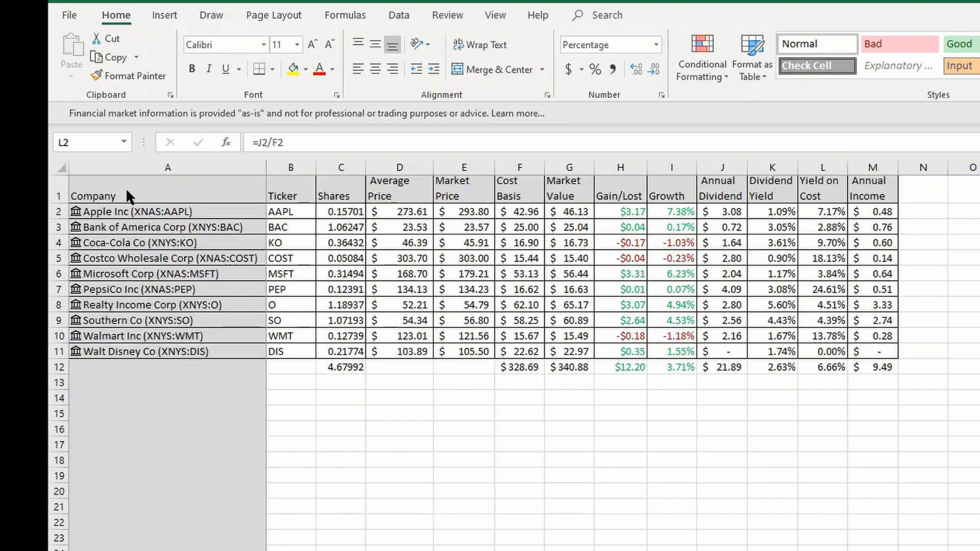
# Copy the header row A1:M1, Company through Annual Income, into row 1 of the following blank worksheet
pyautogui.click(153, 184)
pyautogui.moveTo(153, 184); pyautogui.dragTo(862, 181)
pyautogui.hotkey('ctrl', 'c')
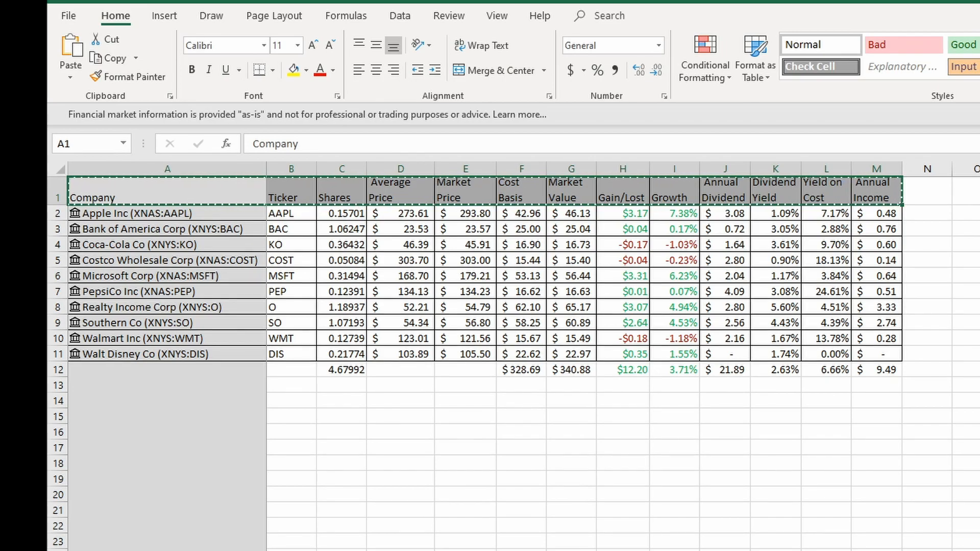
pyautogui.hotkey('ctrl', 'pagedown')
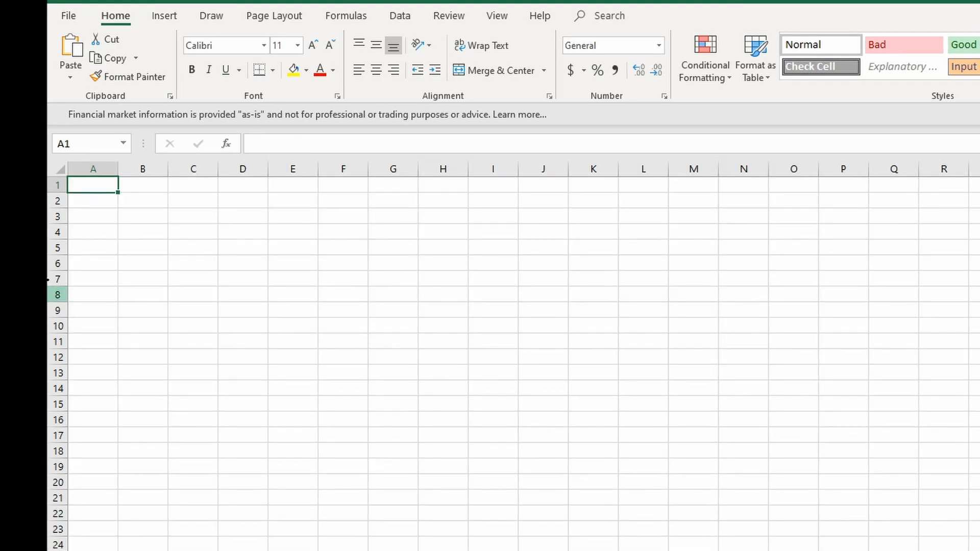
pyautogui.hotkey('ctrl', 'v')
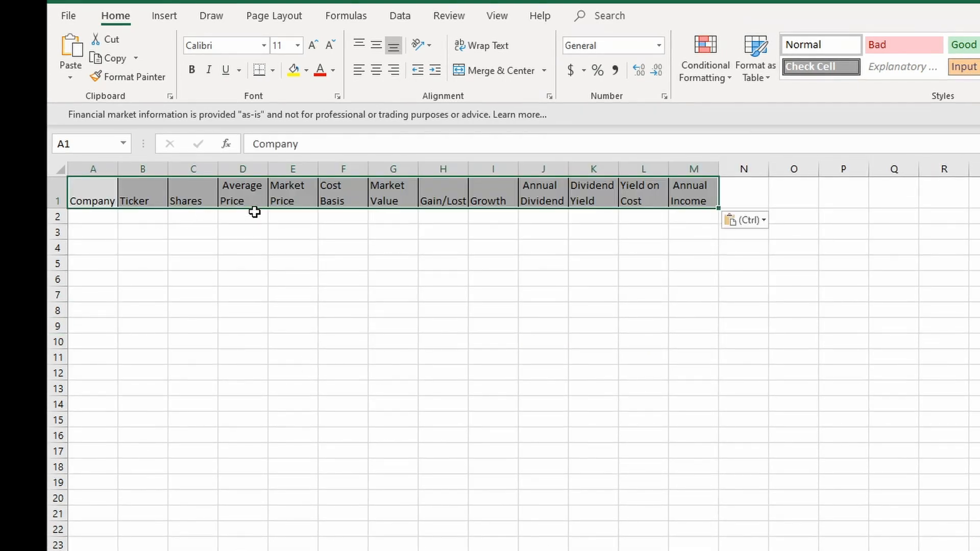
# Widen the Company column and enter microsoft in cell A2
pyautogui.click(291, 194)
pyautogui.click(142, 217)
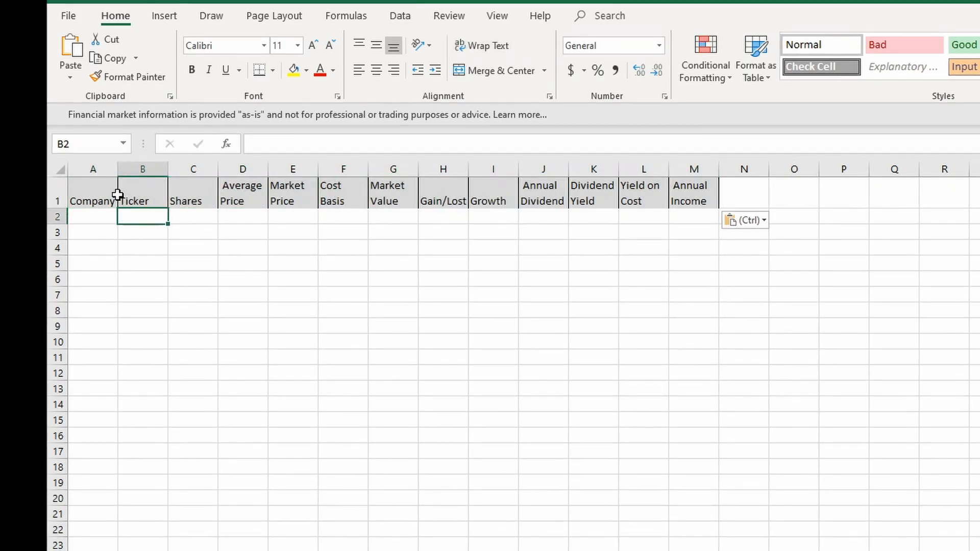
pyautogui.click(104, 215)
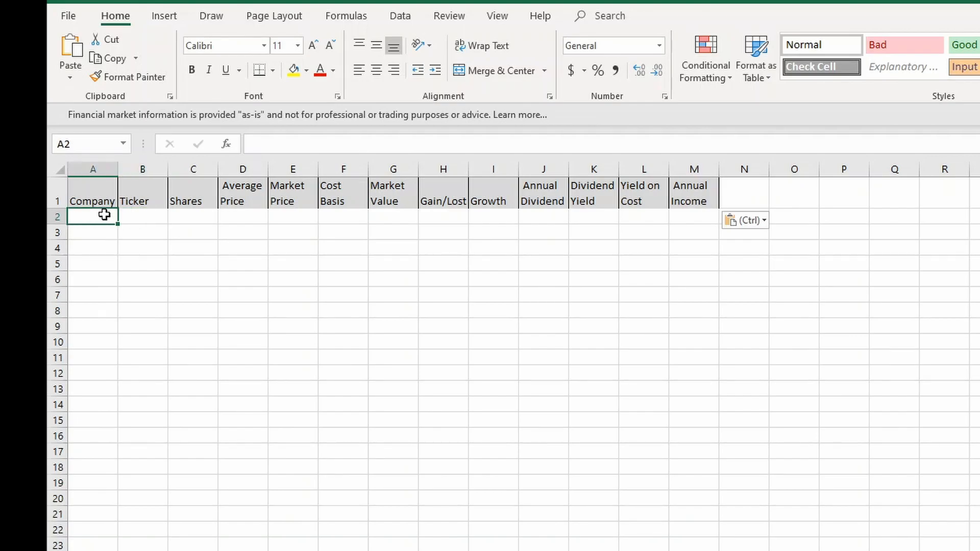
pyautogui.doubleClick(118, 169)
pyautogui.moveTo(116, 172); pyautogui.dragTo(163, 169)
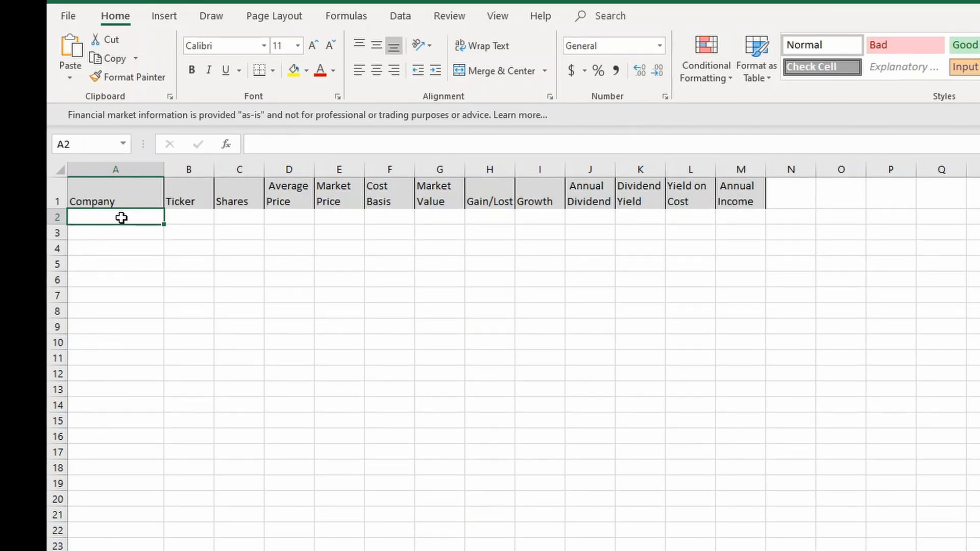
pyautogui.write('microsoft')
pyautogui.press('Return')
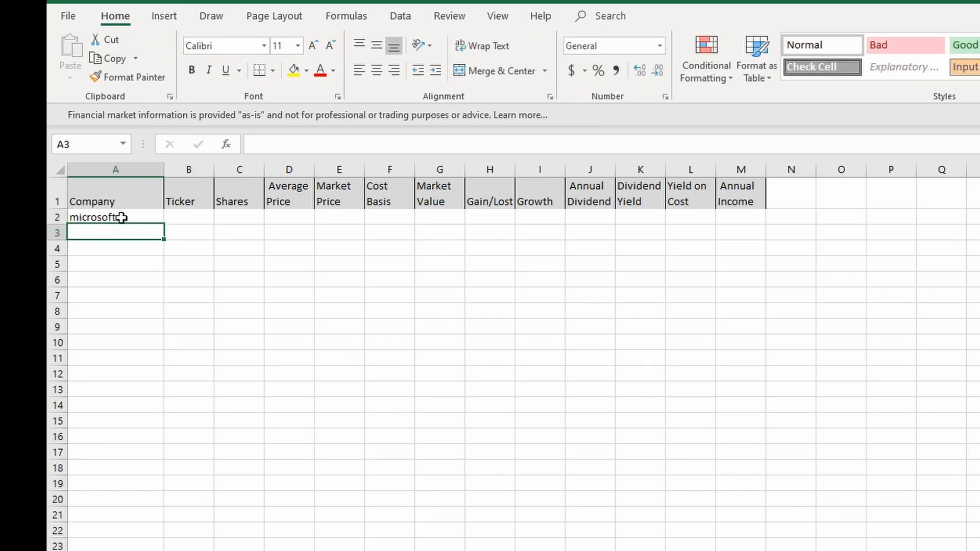
# Convert the company entry in cell A2 to the Stocks data type and fit column A to its contents
pyautogui.click(121, 217)
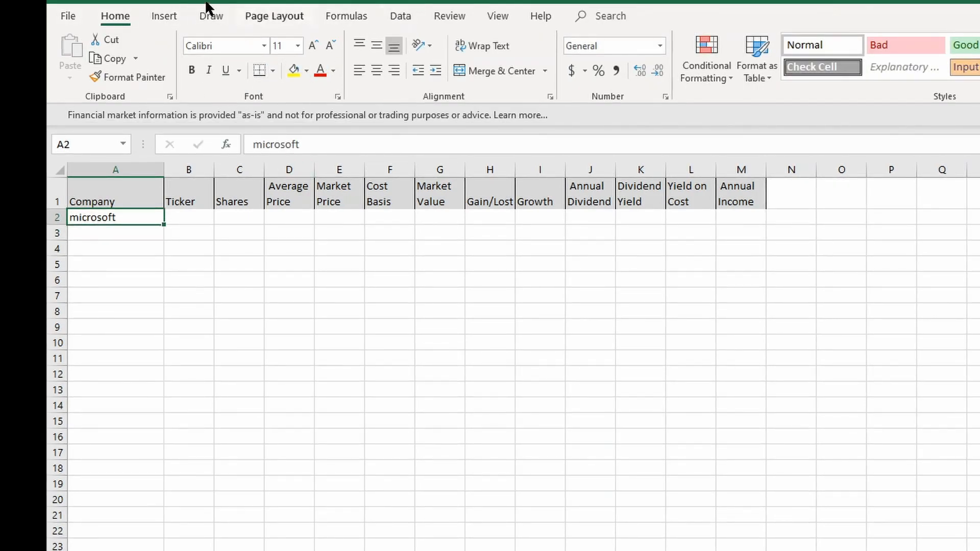
pyautogui.click(393, 13)
pyautogui.click(540, 64)
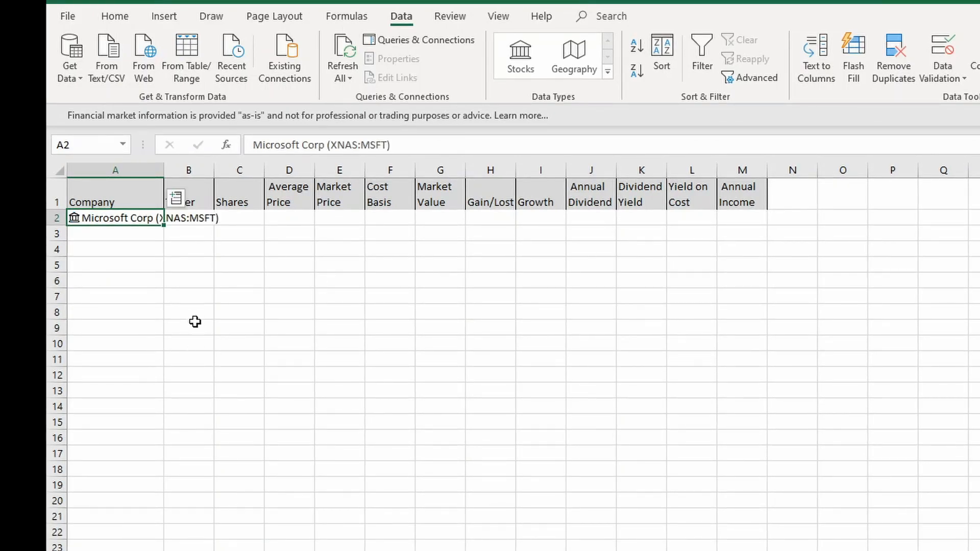
pyautogui.press('Return')
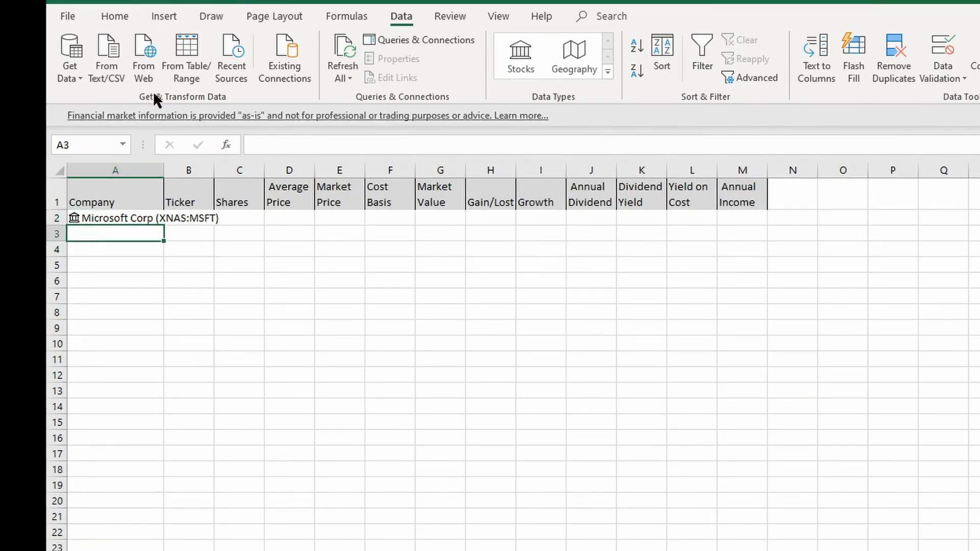
pyautogui.doubleClick(163, 165)
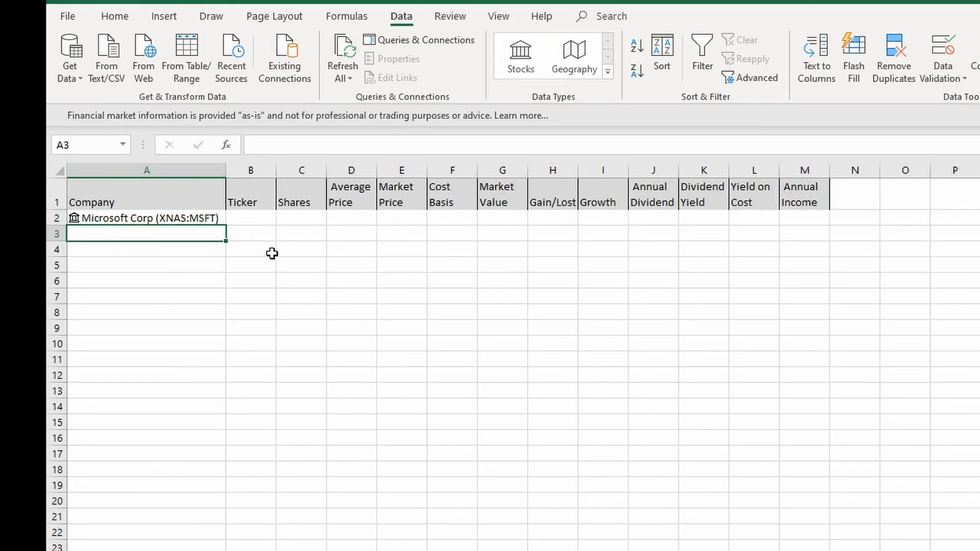
# In Ticker cell B2, enter a formula that pulls the Ticker symbol field from the stock in A2
pyautogui.click(268, 225)
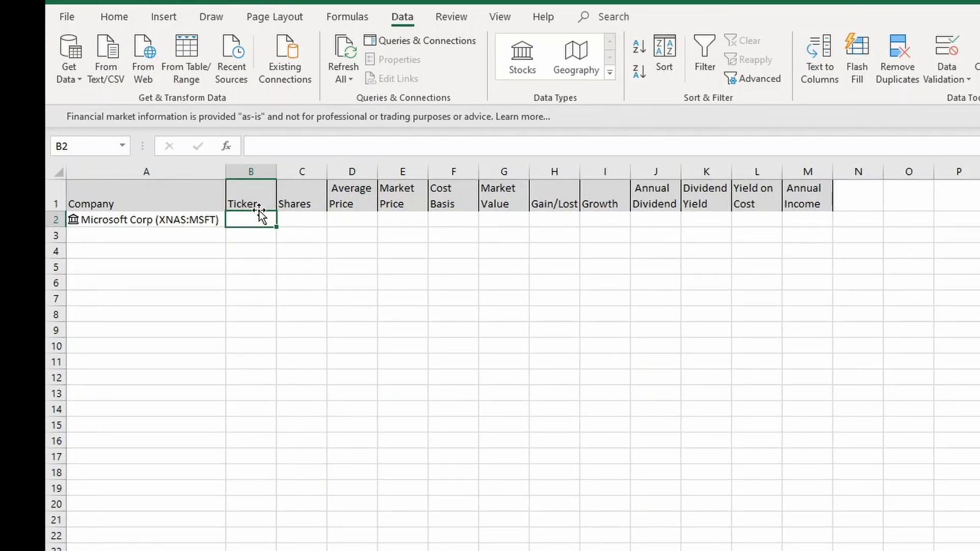
pyautogui.write('=')
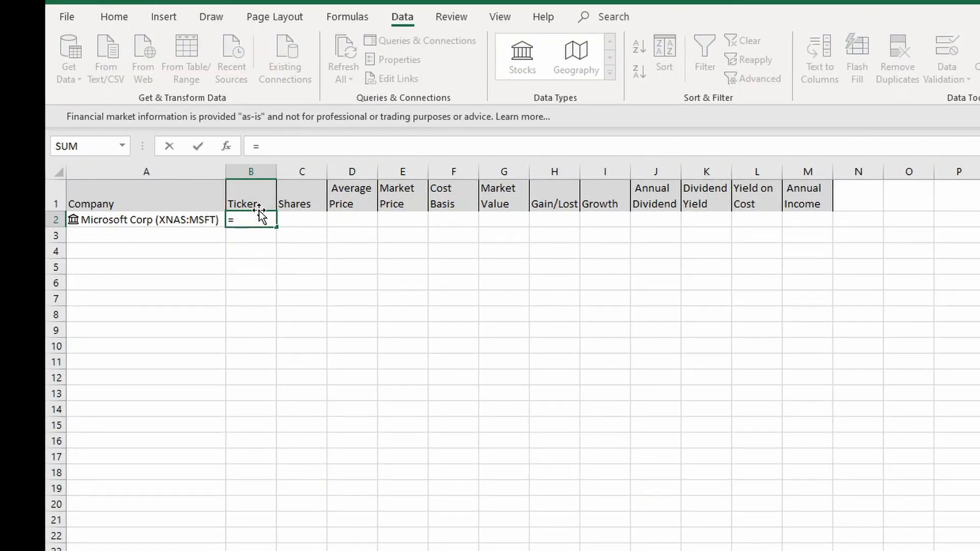
pyautogui.click(173, 220)
pyautogui.scroll(-10, 330, 302)
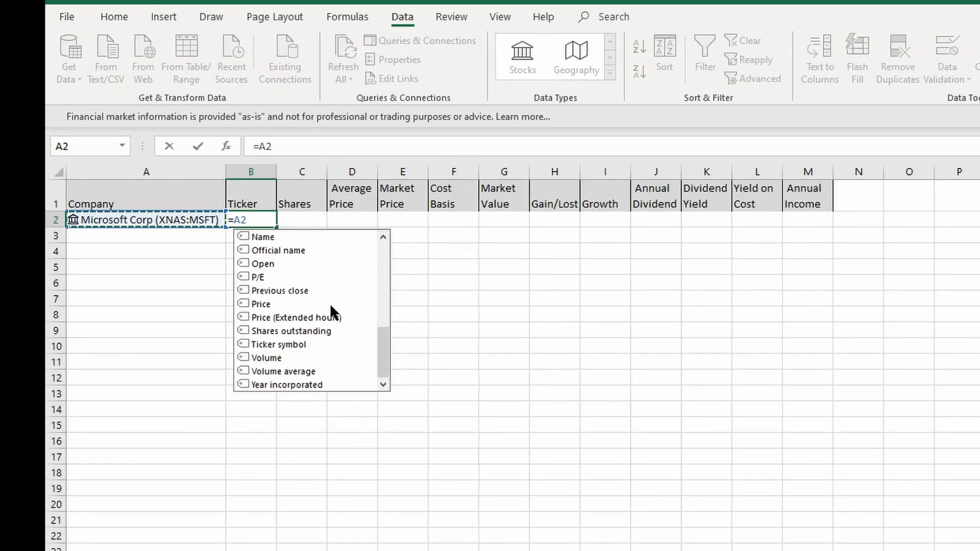
pyautogui.doubleClick(304, 344)
pyautogui.press('Return')
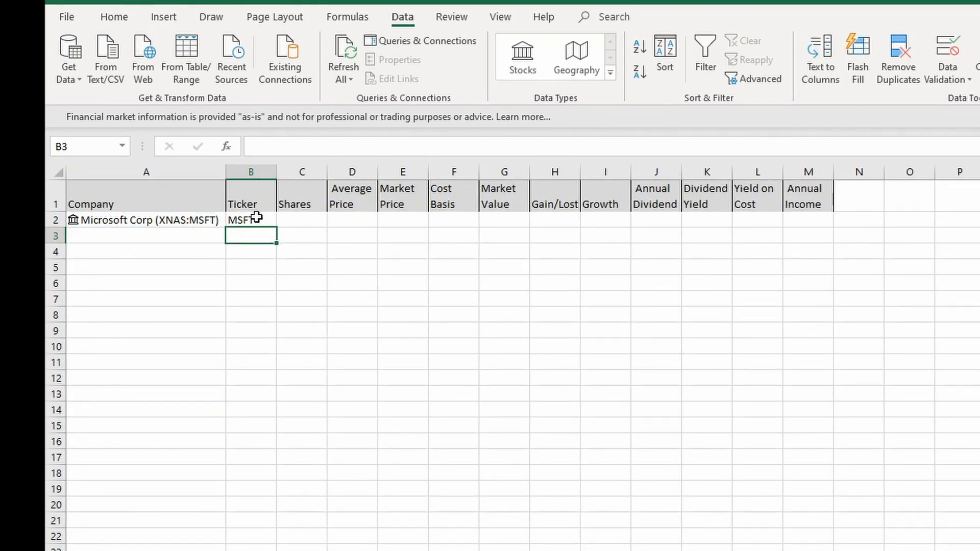
# Check Microsoft's share count on the Robinhood account page in the browser and enter 1 in Shares cell C2 of the Excel sheet
pyautogui.click(286, 217)
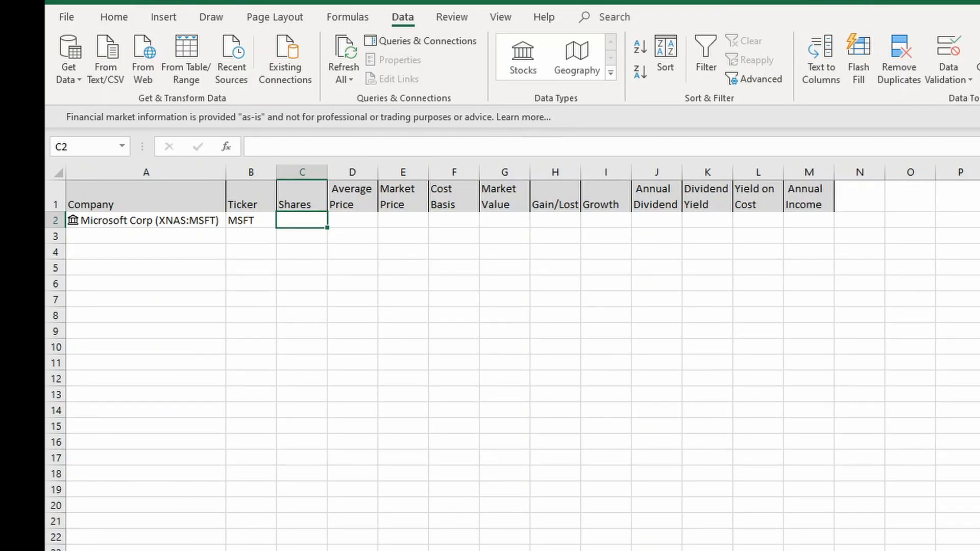
pyautogui.hotkey('alt', 'Tab')
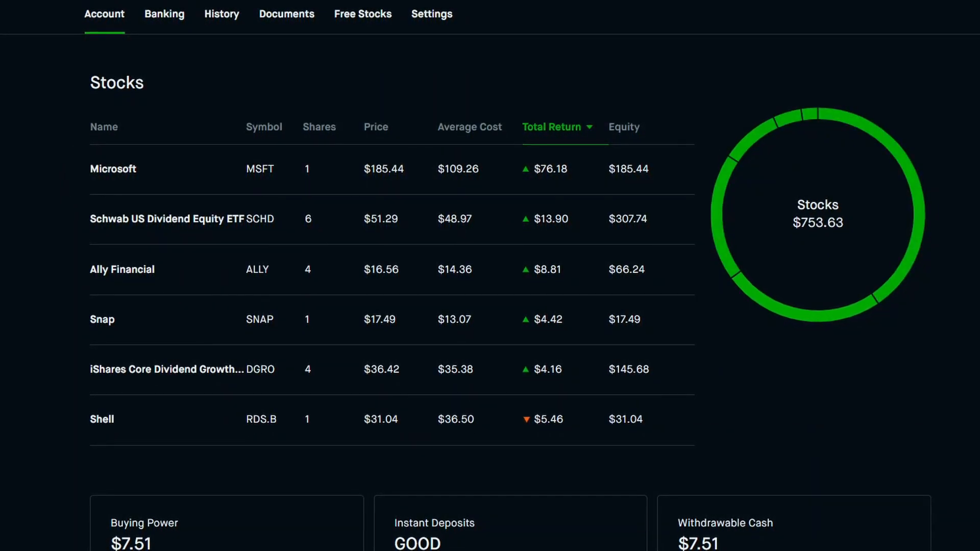
pyautogui.moveTo(2, 549)
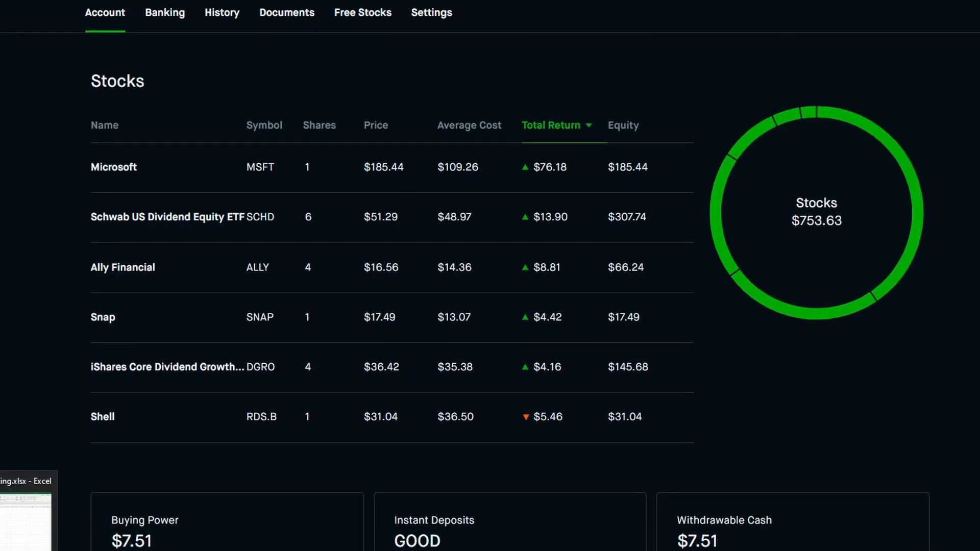
pyautogui.click(26, 523)
pyautogui.write('1')
pyautogui.press('Tab')
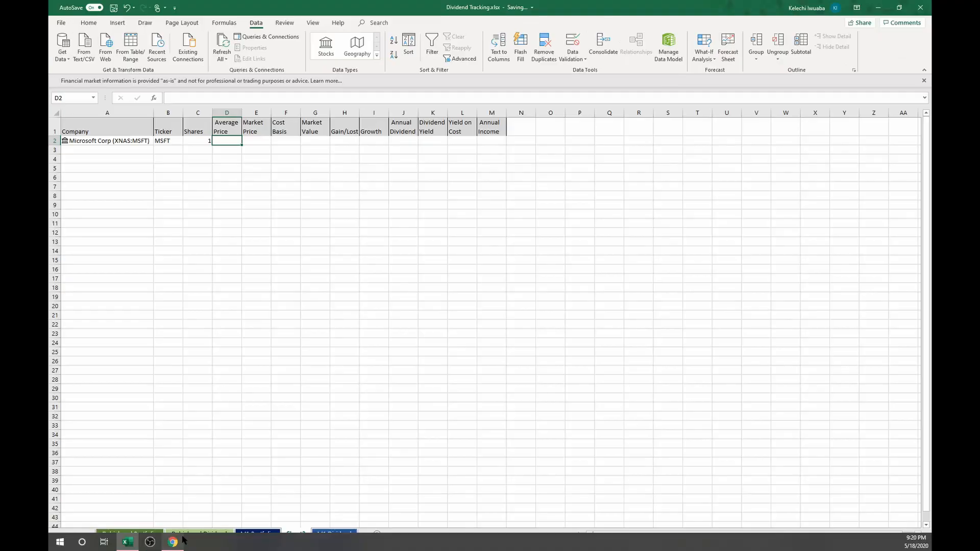
# Look up Microsoft's average cost in the Robinhood account's Stocks table and enter 109.26 in Average Price cell D2 of the Excel sheet
pyautogui.click(177, 543)
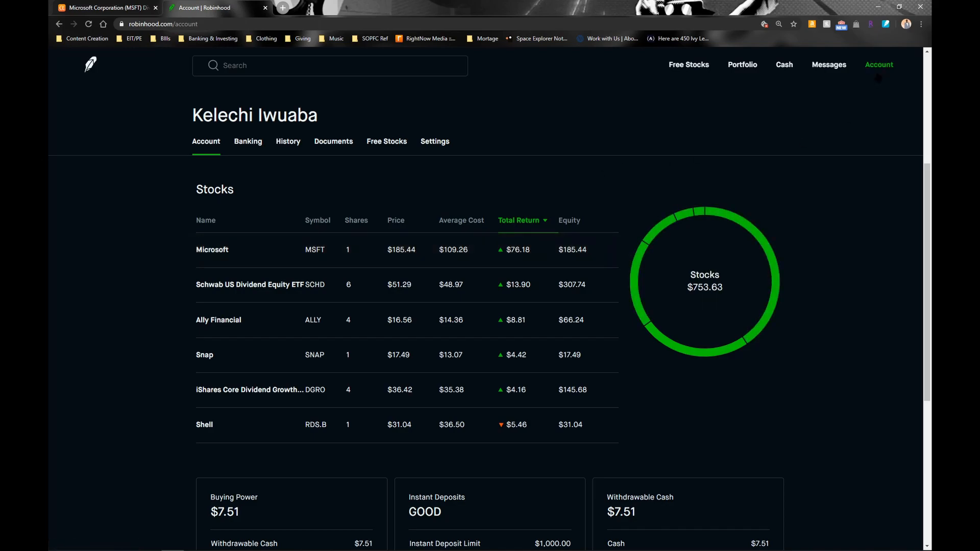
pyautogui.click(879, 65)
pyautogui.click(775, 218)
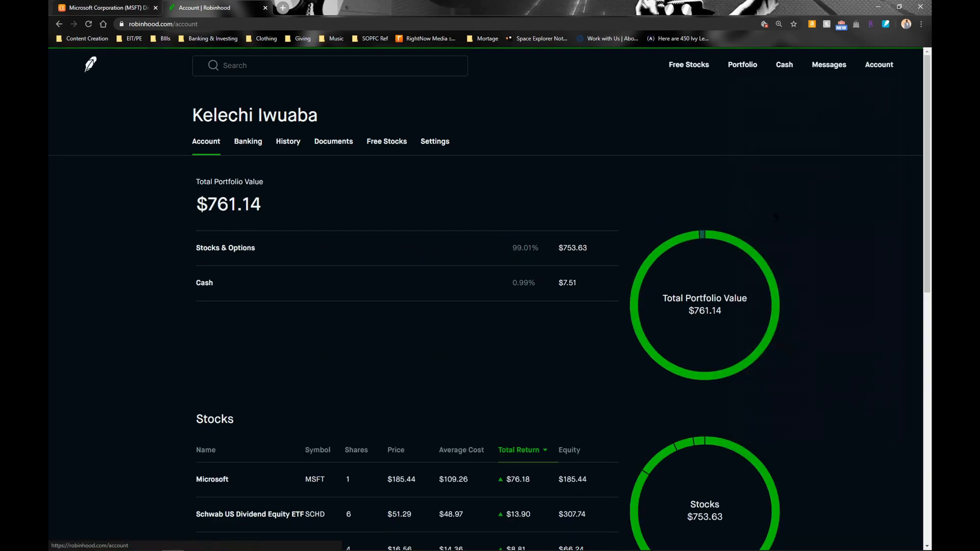
pyautogui.scroll(-5, 274, 230)
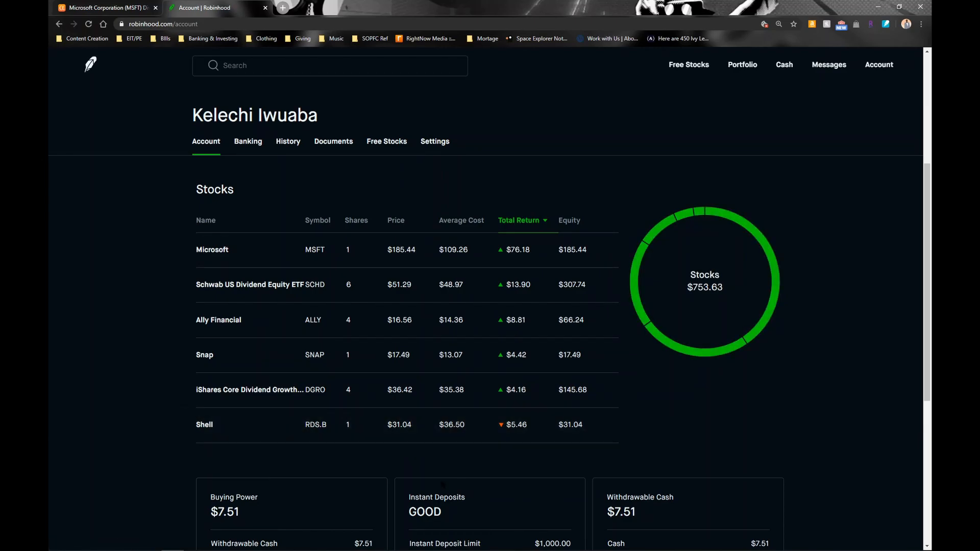
pyautogui.moveTo(434, 550)
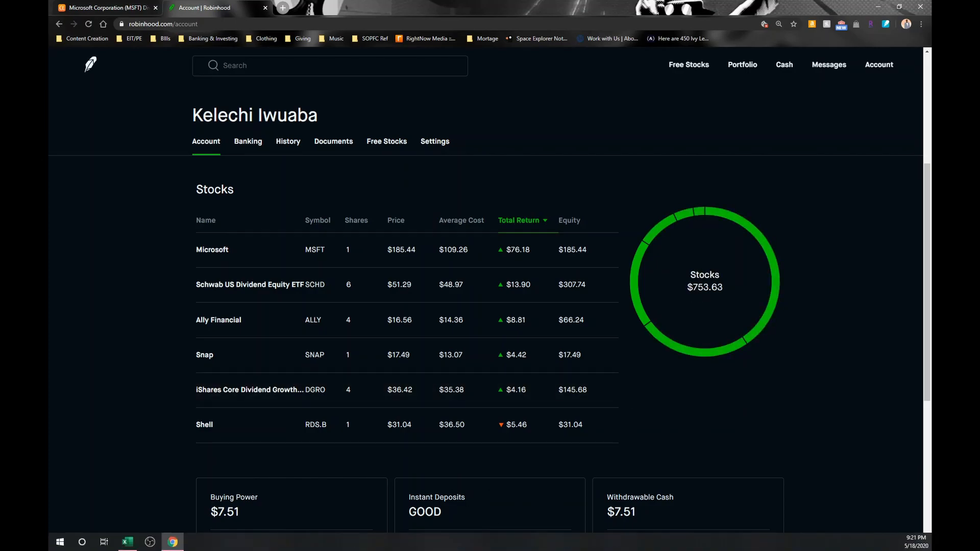
pyautogui.click(127, 542)
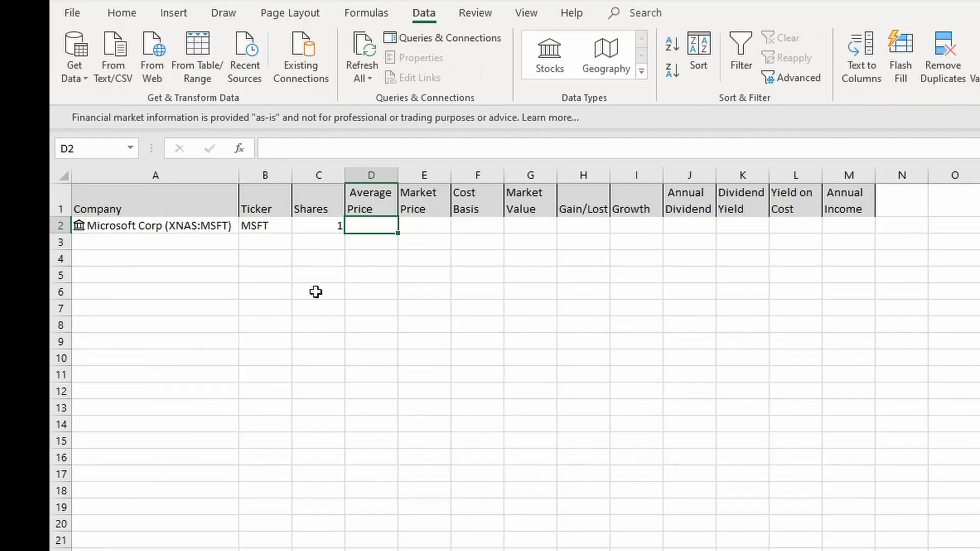
pyautogui.write('109')
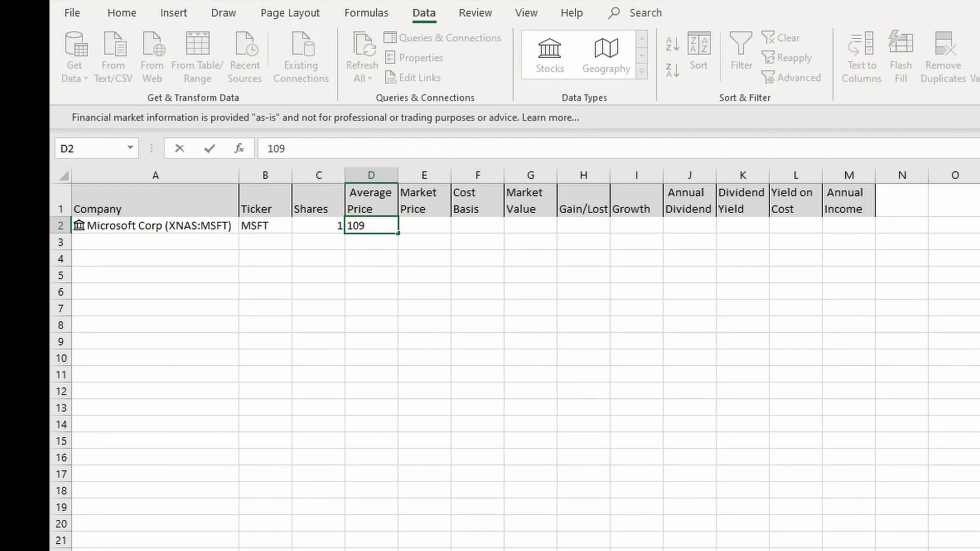
pyautogui.hotkey('alt', 'Tab')
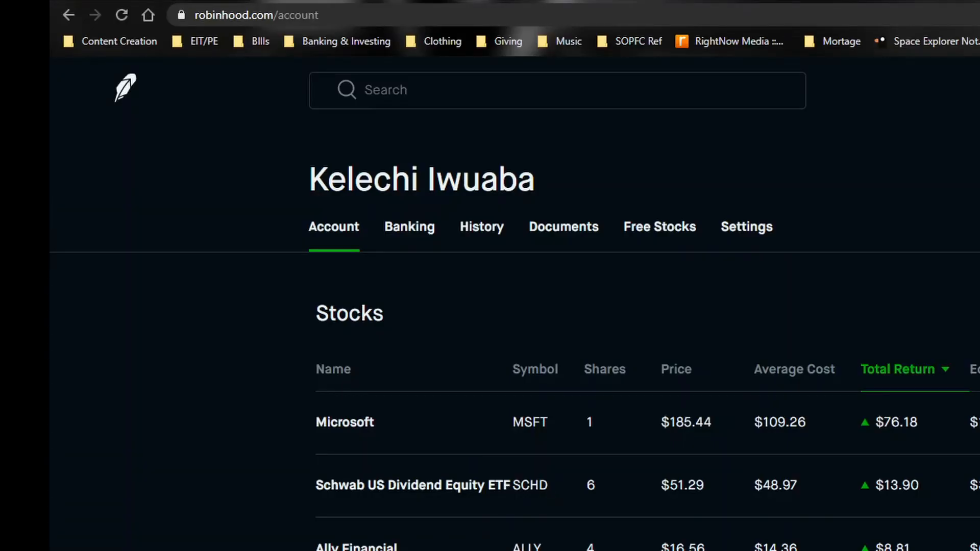
pyautogui.hotkey('alt', 'Tab')
pyautogui.write('.26')
pyautogui.press('Tab')
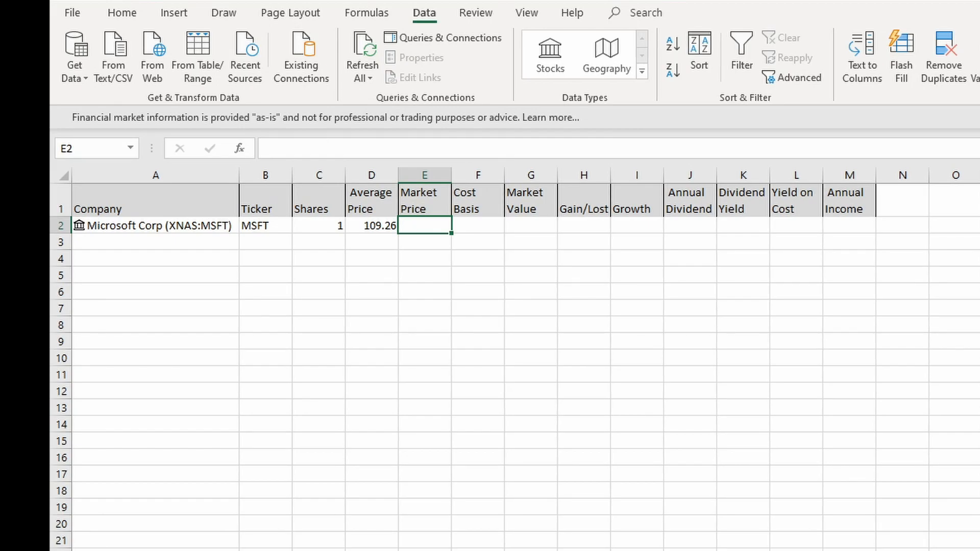
# In Market Price cell E2, enter the formula =A2.[Price (Extended hours)] to pull the price from the Microsoft stock entry
pyautogui.write('=')
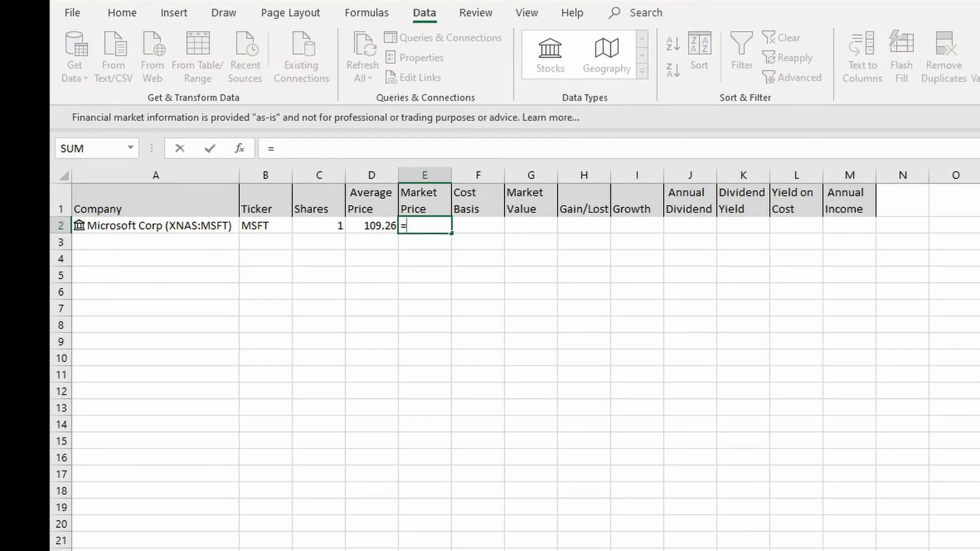
pyautogui.click(135, 225)
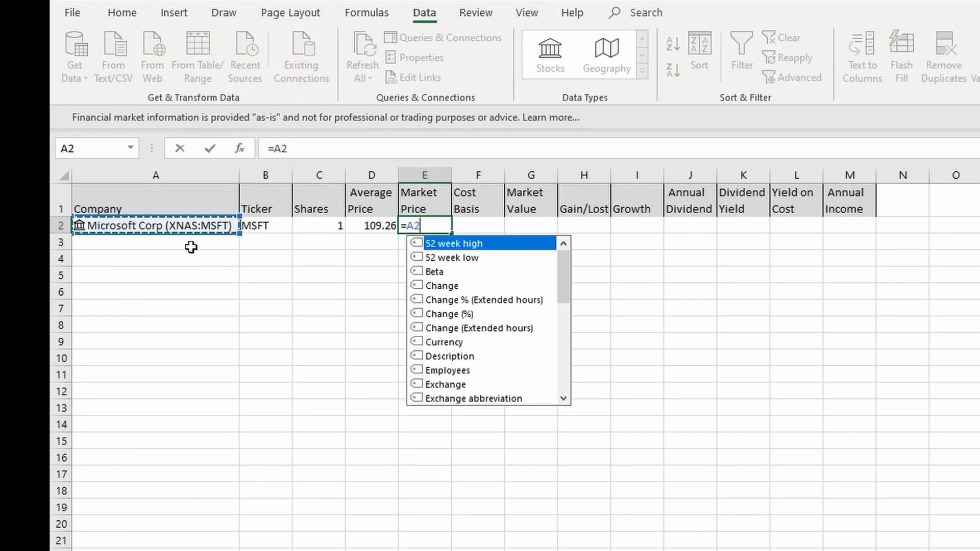
pyautogui.scroll(-7, 492, 278)
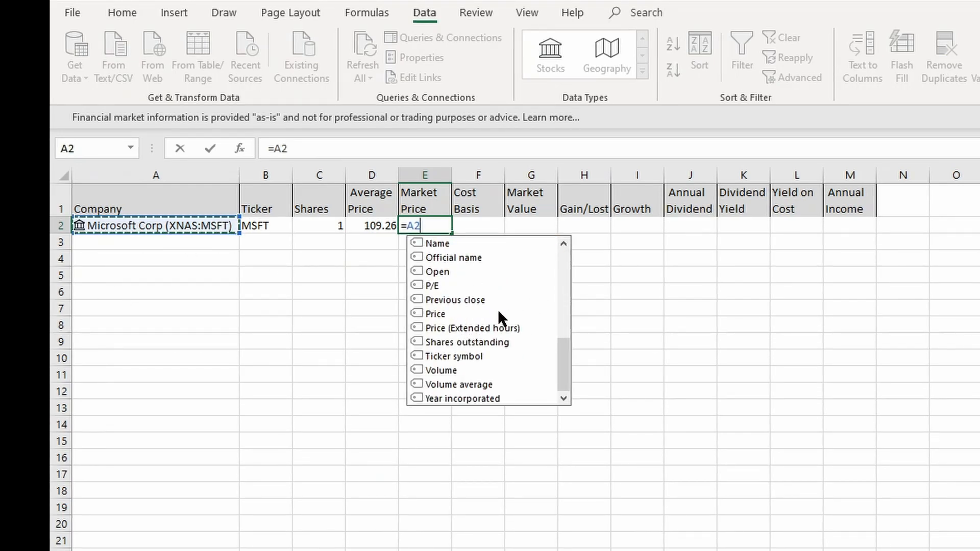
pyautogui.click(495, 330)
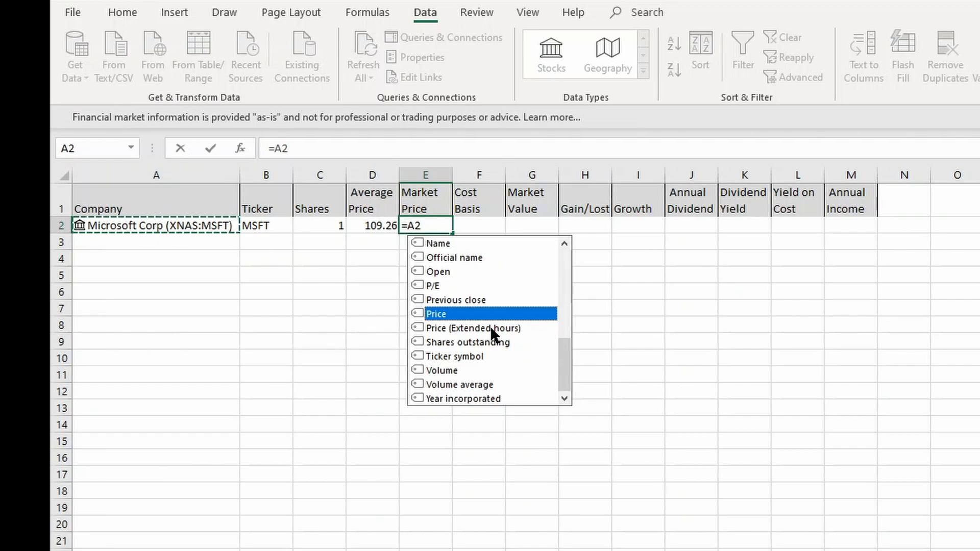
pyautogui.doubleClick(493, 332)
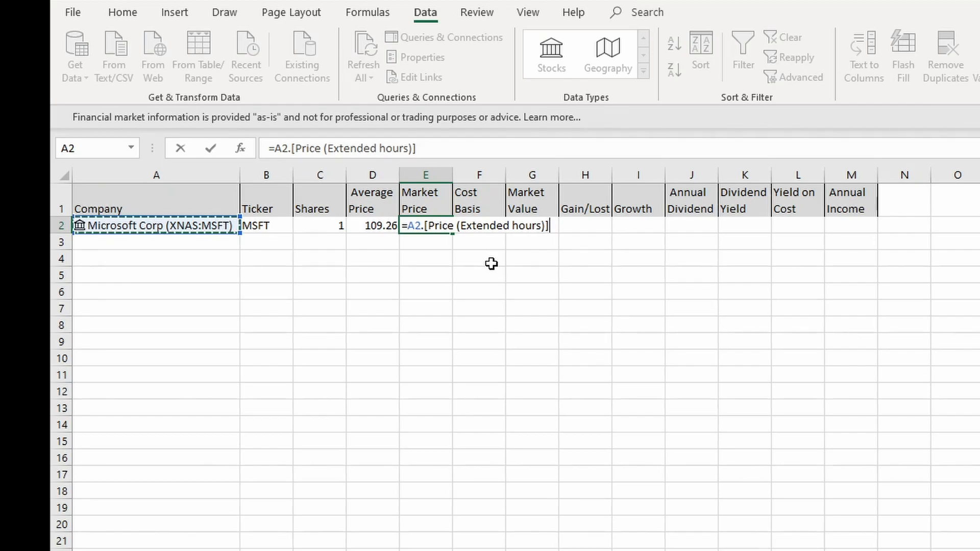
pyautogui.press('Return')
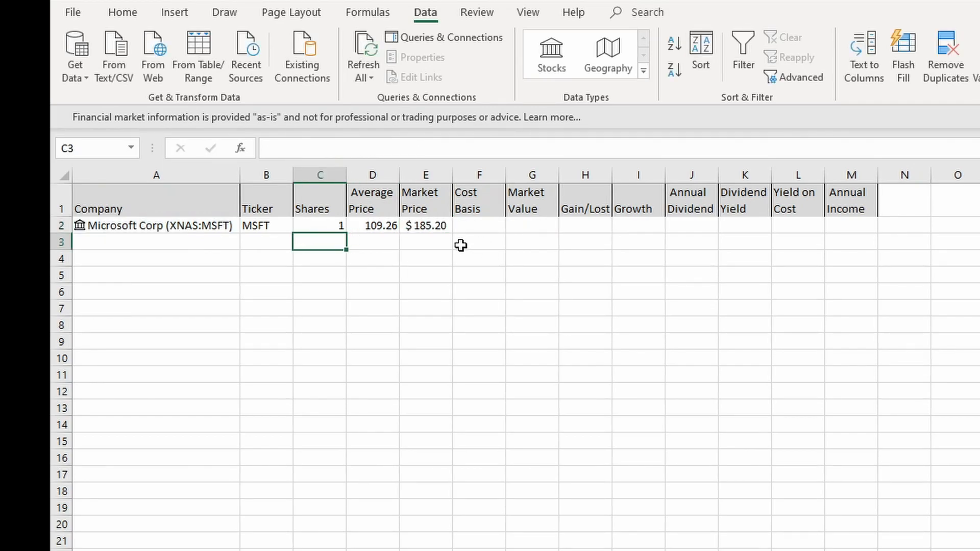
pyautogui.click(438, 225)
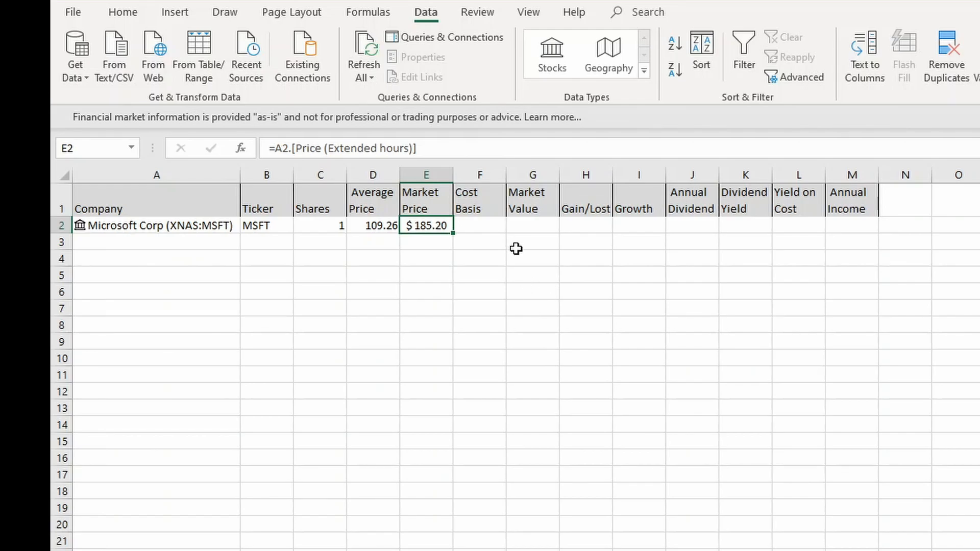
# In Cost Basis cell F2, enter the formula =C2*D2 to multiply the shares by the average price
pyautogui.click(486, 223)
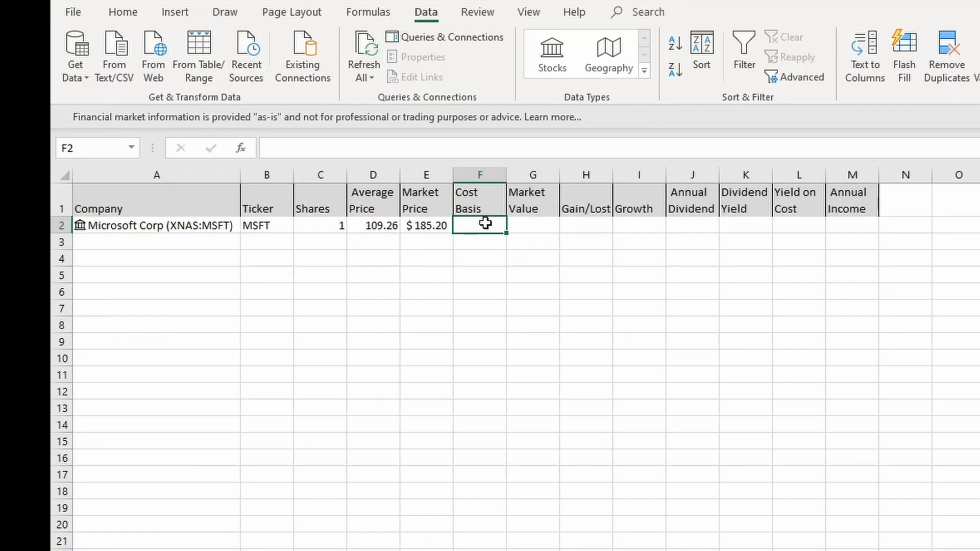
pyautogui.write('=')
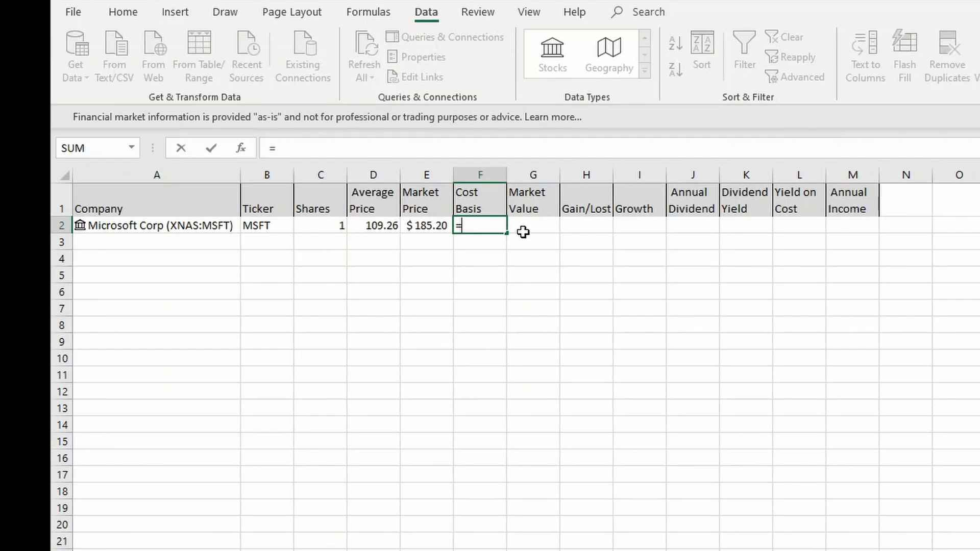
pyautogui.click(335, 227)
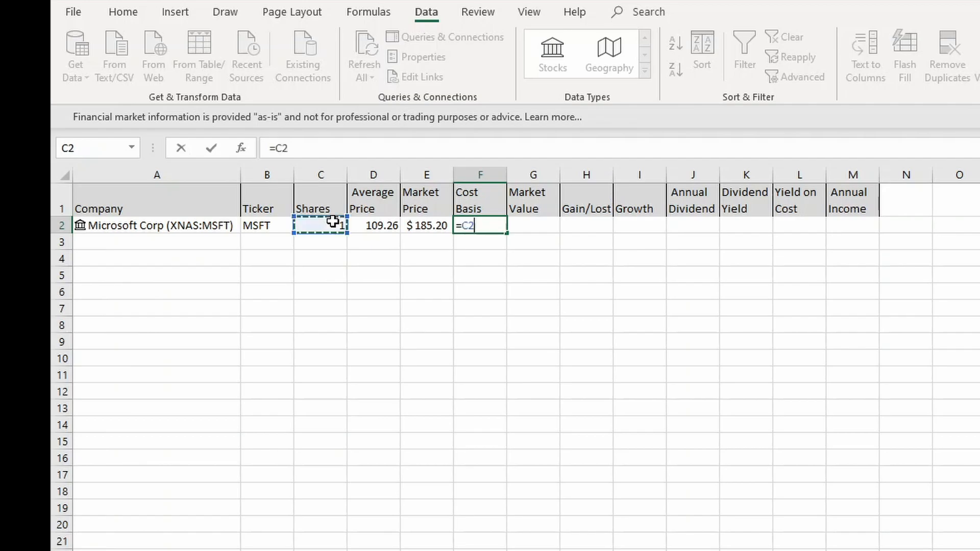
pyautogui.write('*')
pyautogui.click(390, 225)
pyautogui.press('Return')
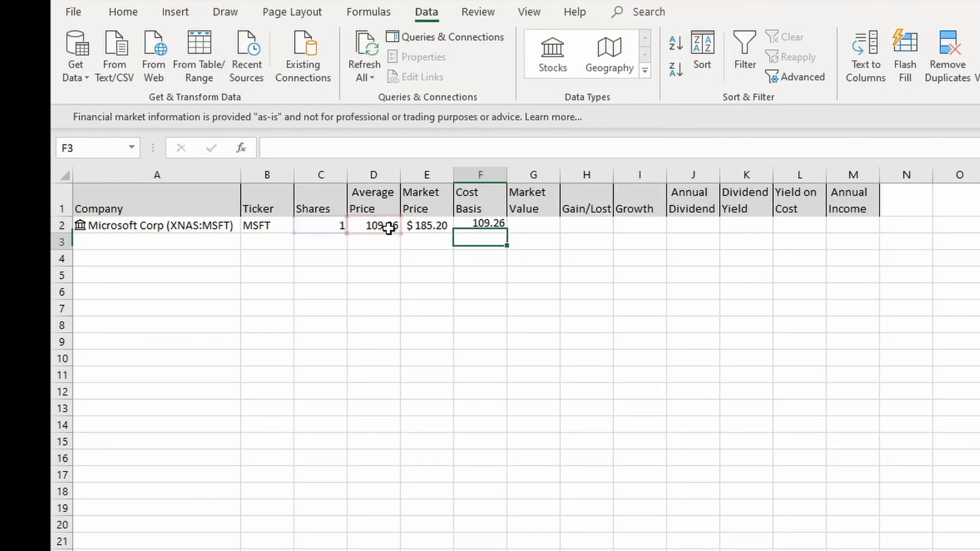
# In Market Value cell G2, enter the formula =E2*C2 to multiply the market price by the shares
pyautogui.click(540, 225)
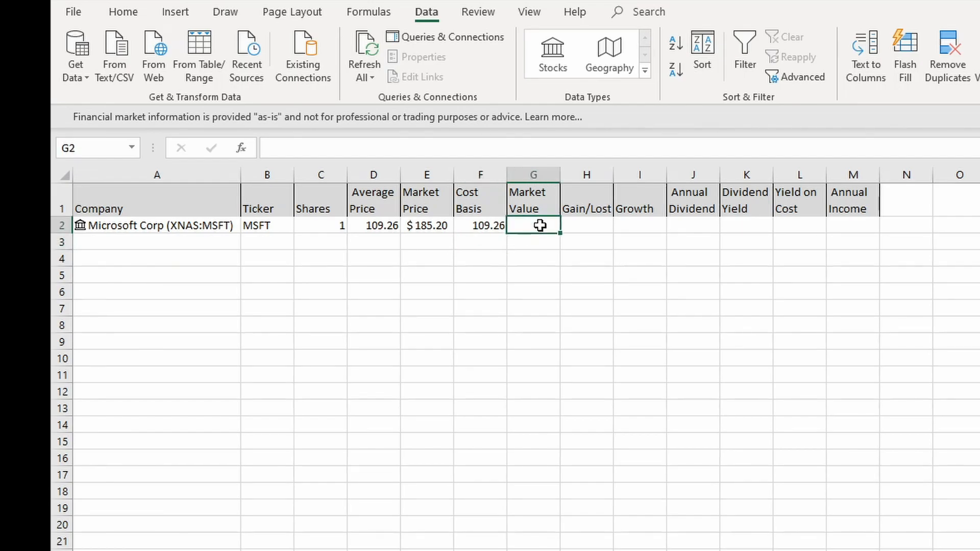
pyautogui.write('=')
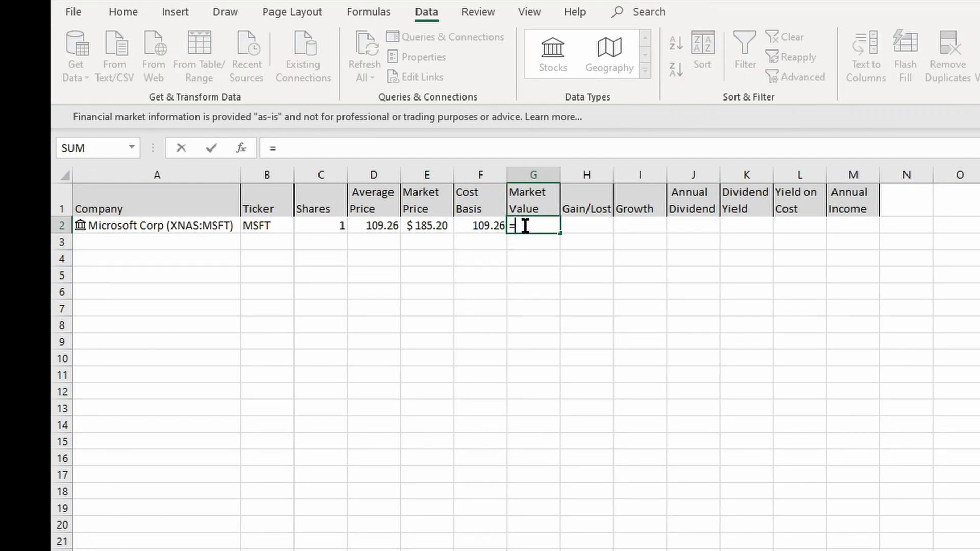
pyautogui.click(441, 228)
pyautogui.write('*')
pyautogui.click(332, 231)
pyautogui.press('Return')
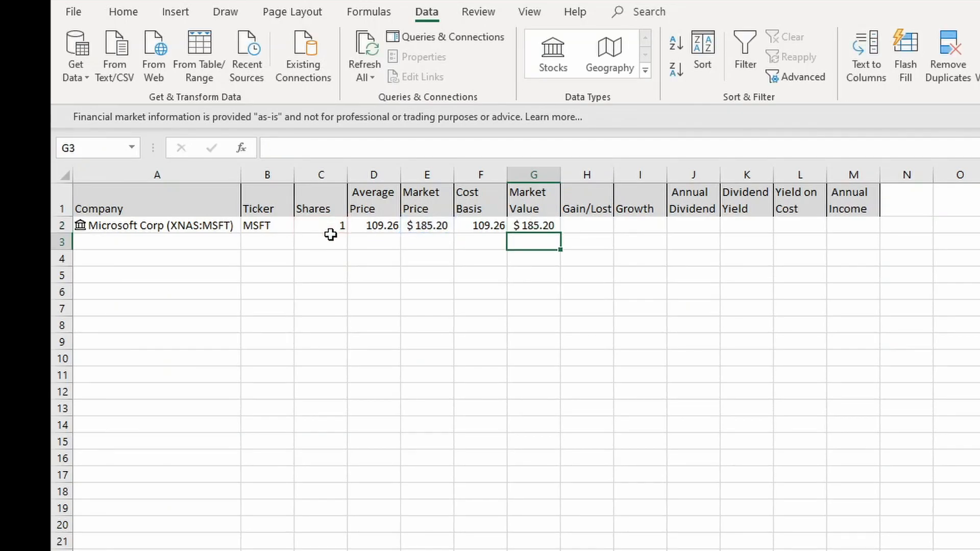
# Test the Cost Basis and Market Value formulas by setting Shares cell C2 to 3 and 4, and restore it to 1
pyautogui.click(323, 223)
pyautogui.write('3')
pyautogui.press('Return')
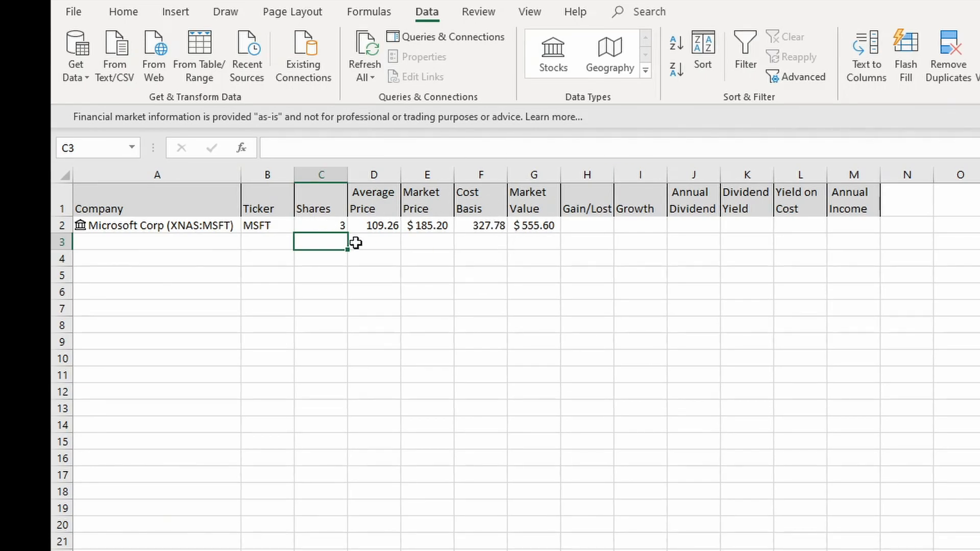
pyautogui.click(336, 225)
pyautogui.write('4')
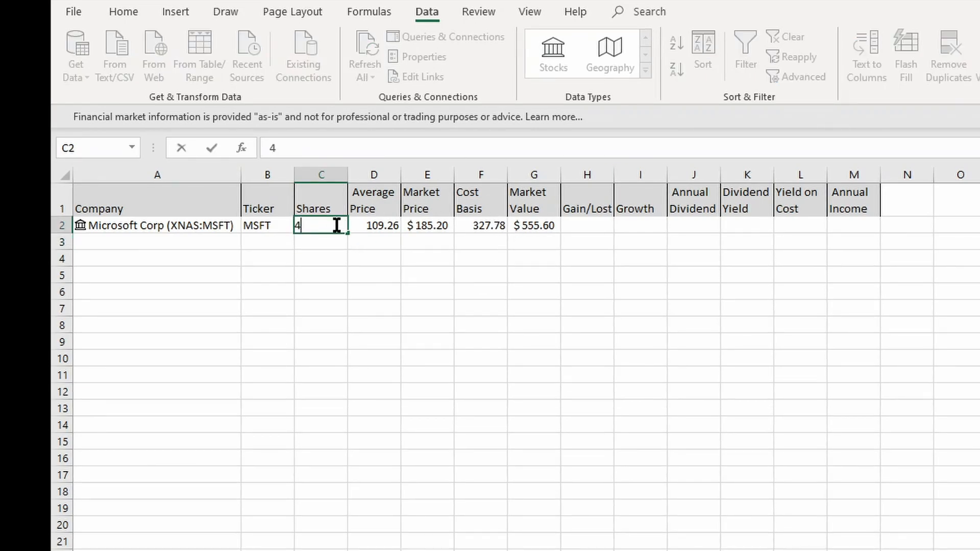
pyautogui.press('Return')
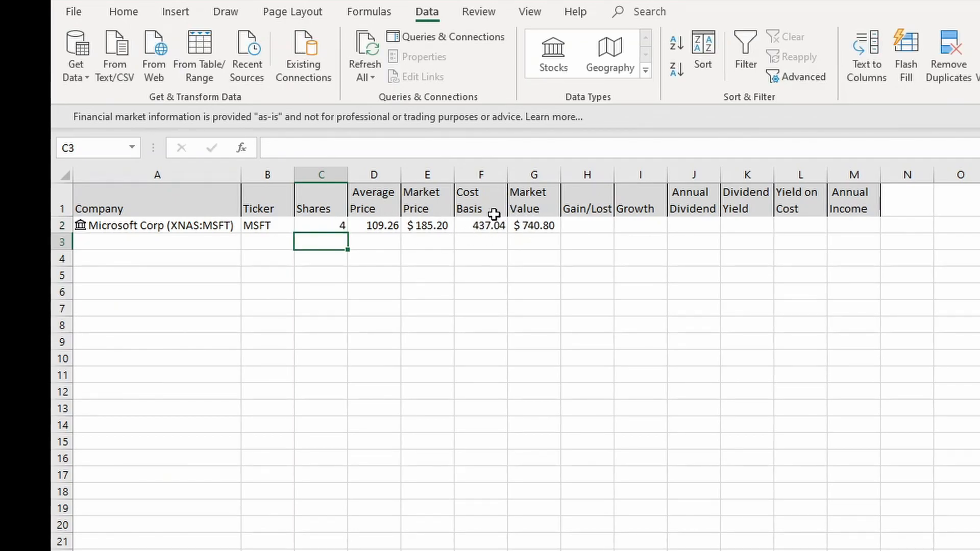
pyautogui.click(309, 225)
pyautogui.write('1')
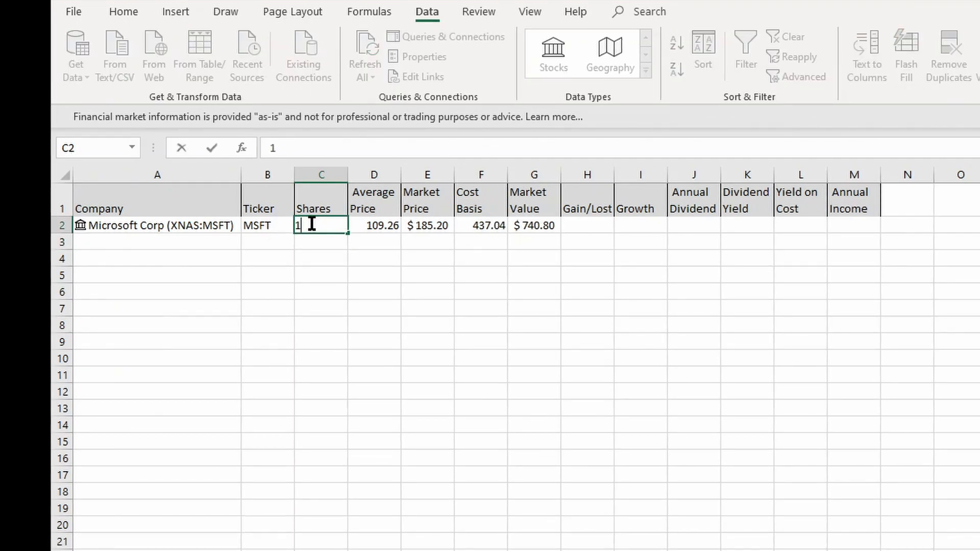
pyautogui.press('Return')
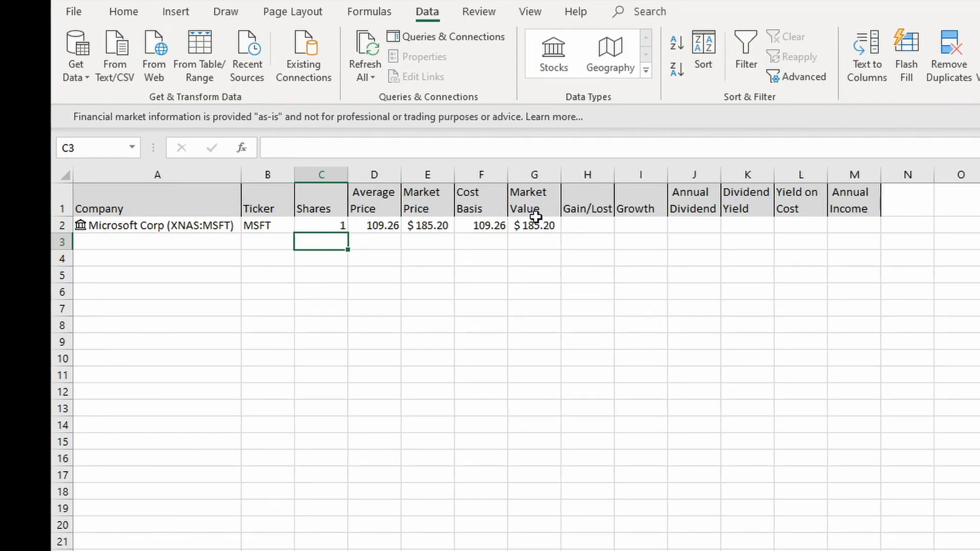
# In Gain/Lost cell H2, enter the formula =G2-F2 to subtract the cost basis from the market value
pyautogui.click(577, 225)
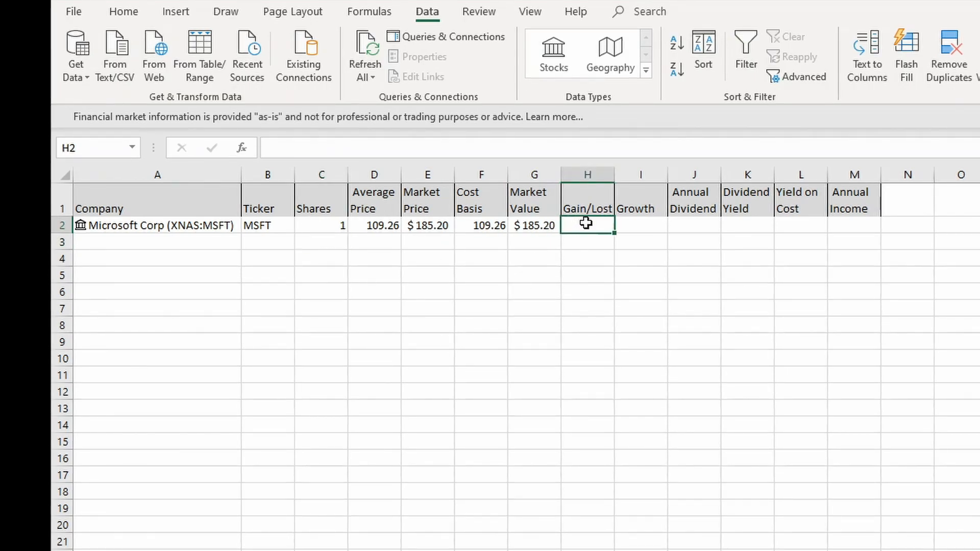
pyautogui.write('=')
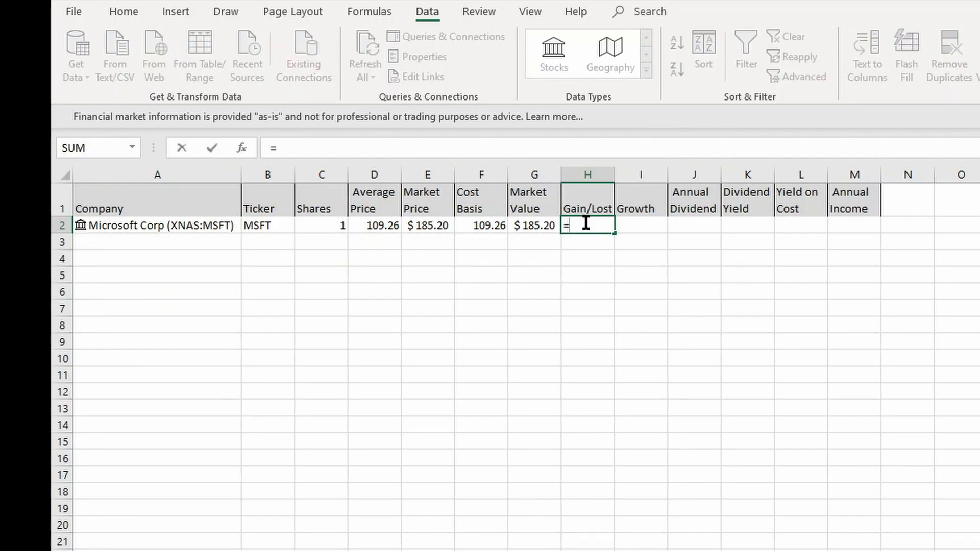
pyautogui.click(527, 223)
pyautogui.write('-')
pyautogui.click(482, 225)
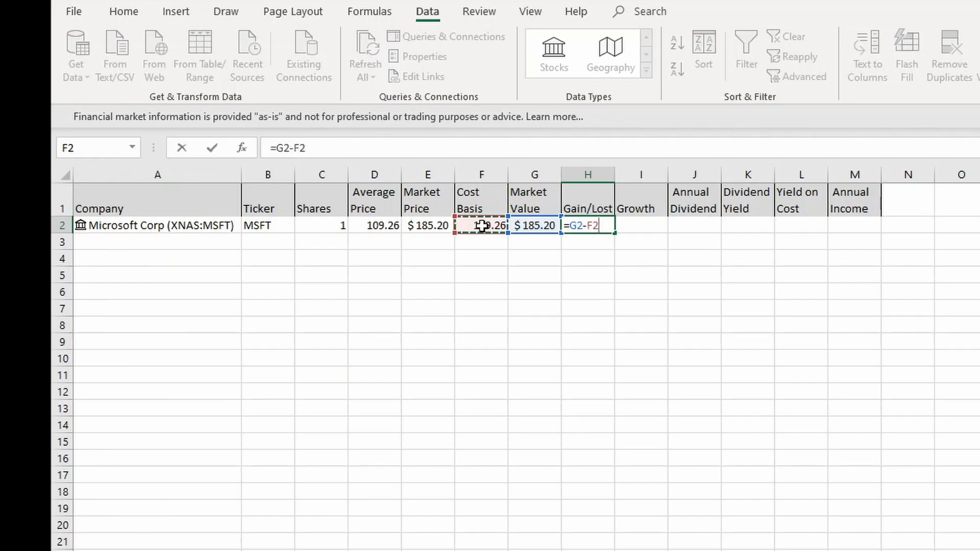
pyautogui.press('Return')
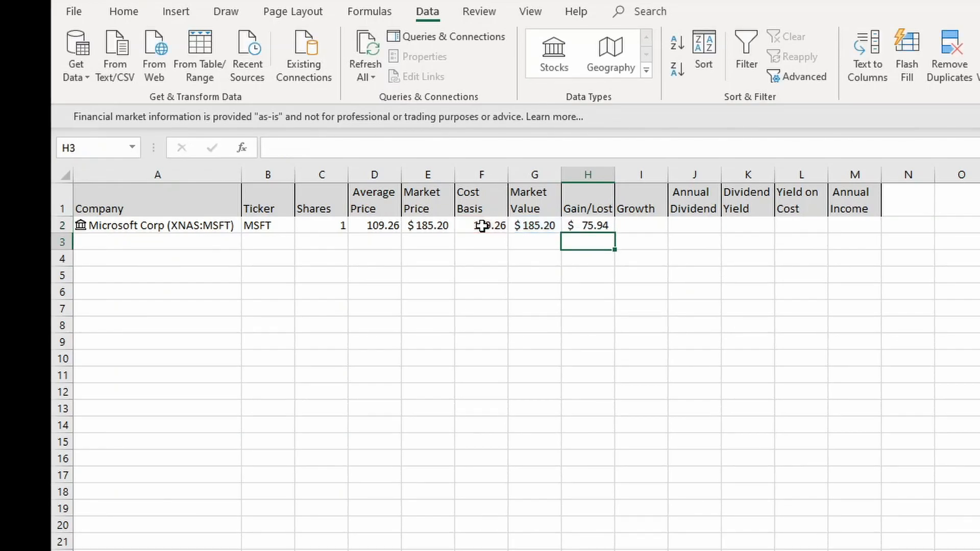
# In Growth cell I2, enter the formula =H2/G2 to divide the gain or loss by the market value
pyautogui.click(597, 223)
pyautogui.click(655, 226)
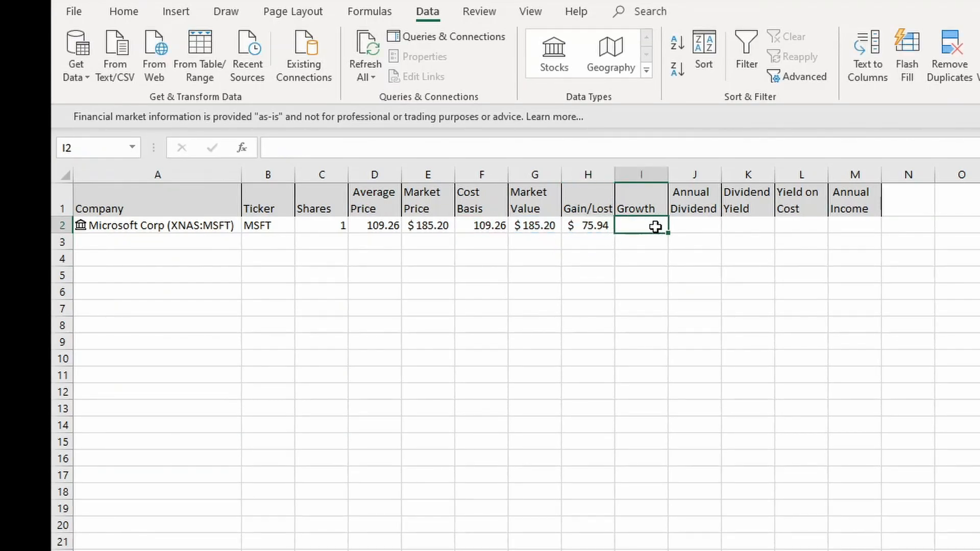
pyautogui.write('=')
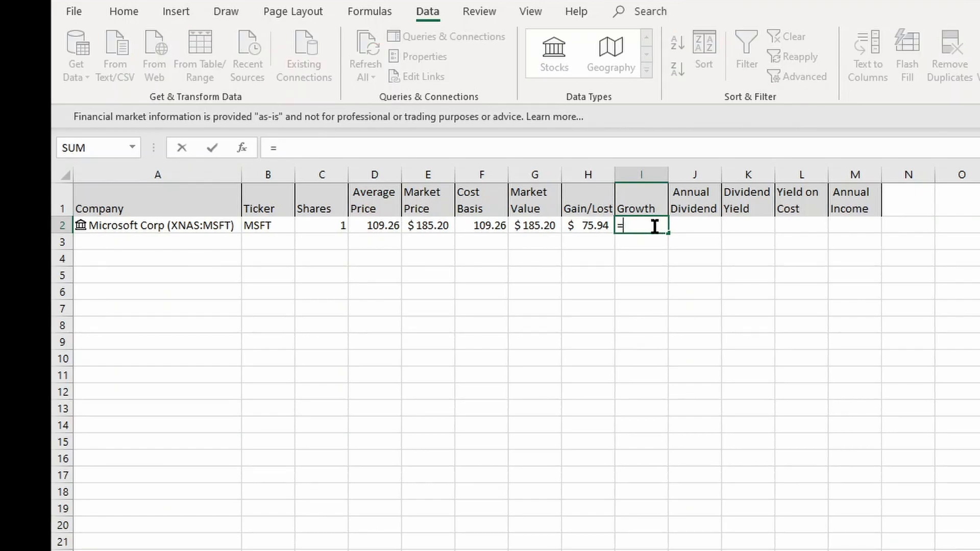
pyautogui.click(585, 223)
pyautogui.write('/')
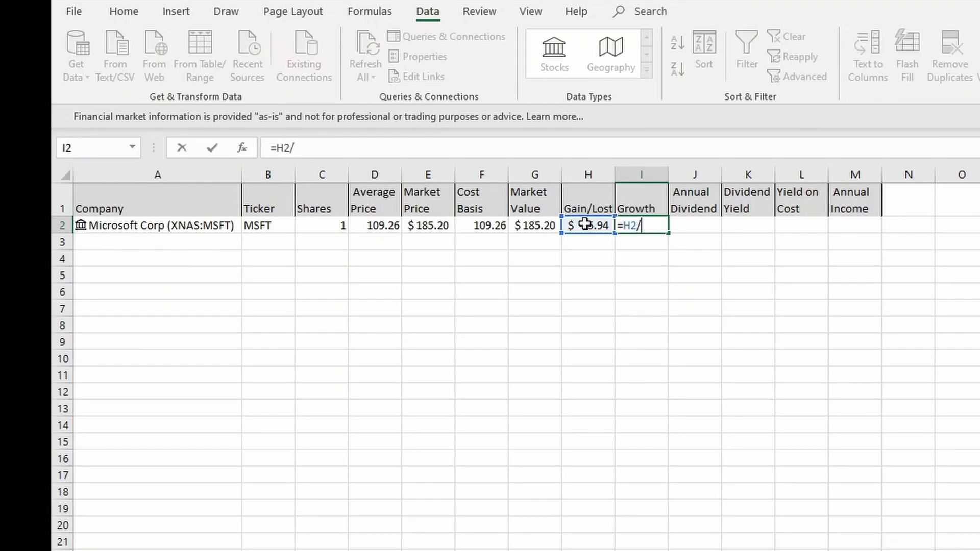
pyautogui.click(534, 225)
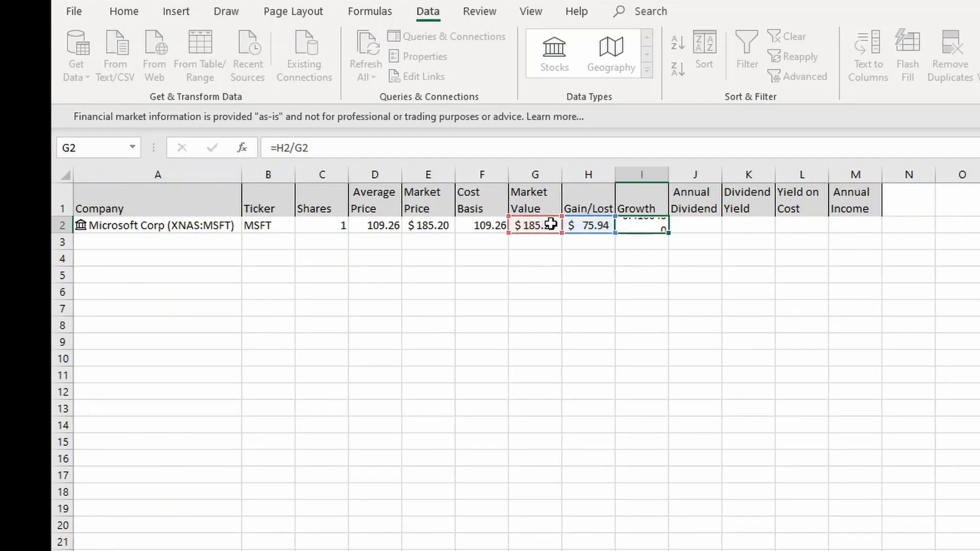
pyautogui.press('Return')
# Format Growth cell I2 as a percentage
pyautogui.click(651, 225)
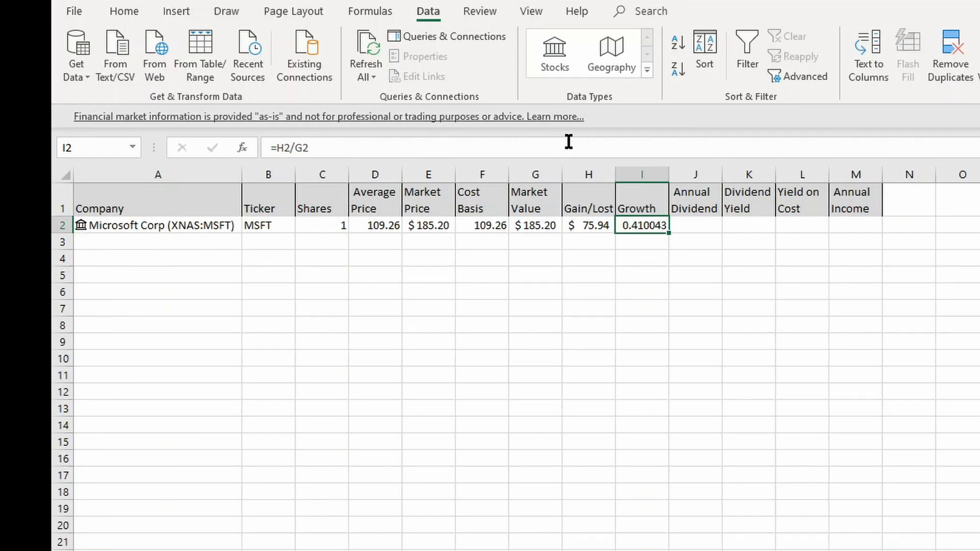
pyautogui.click(126, 13)
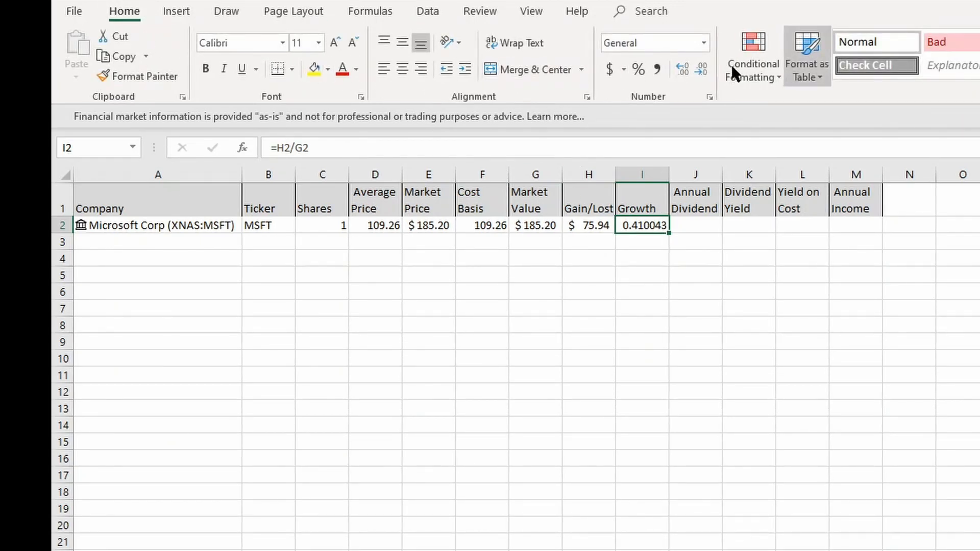
pyautogui.click(639, 69)
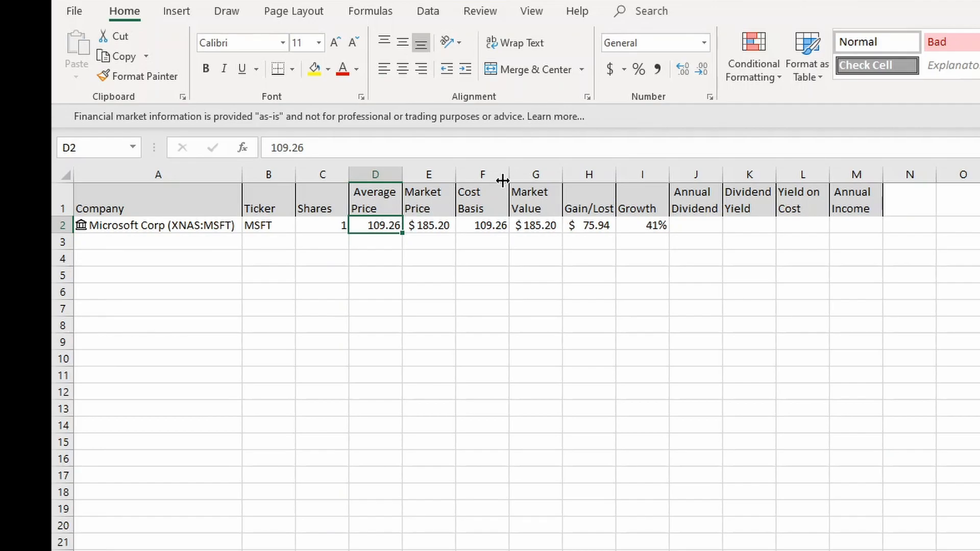
# Apply the Accounting number format to Average Price cell D2, Cost Basis cell F2 and Annual Dividend cell J2
pyautogui.click(607, 69)
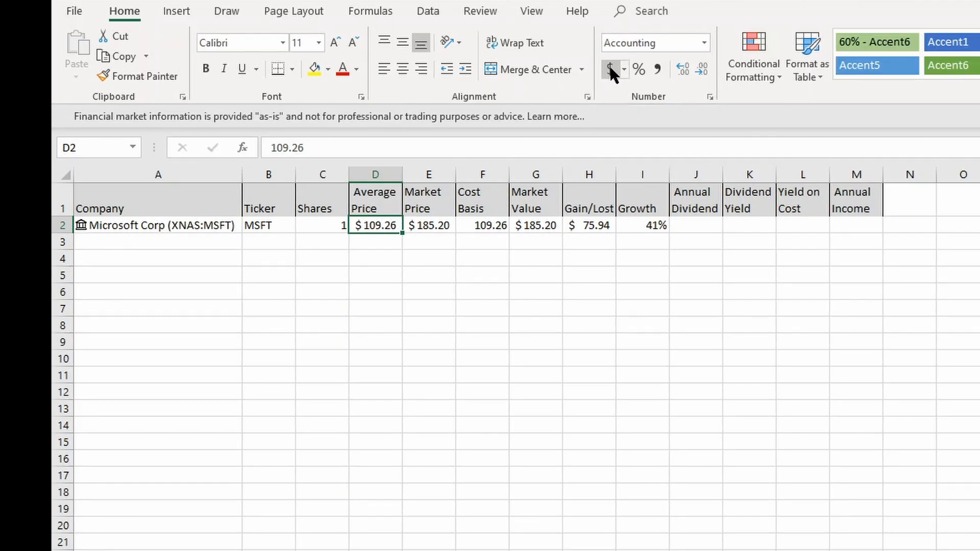
pyautogui.click(501, 224)
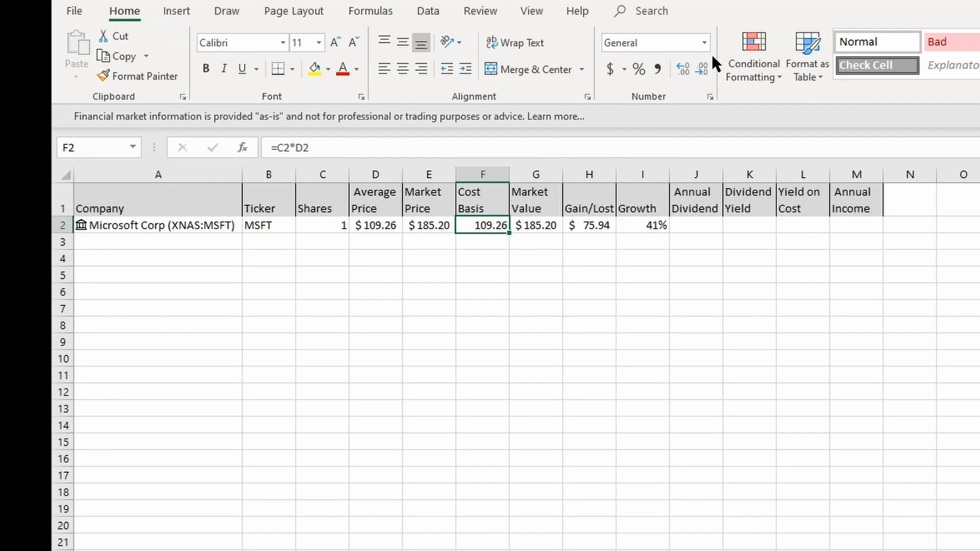
pyautogui.click(608, 71)
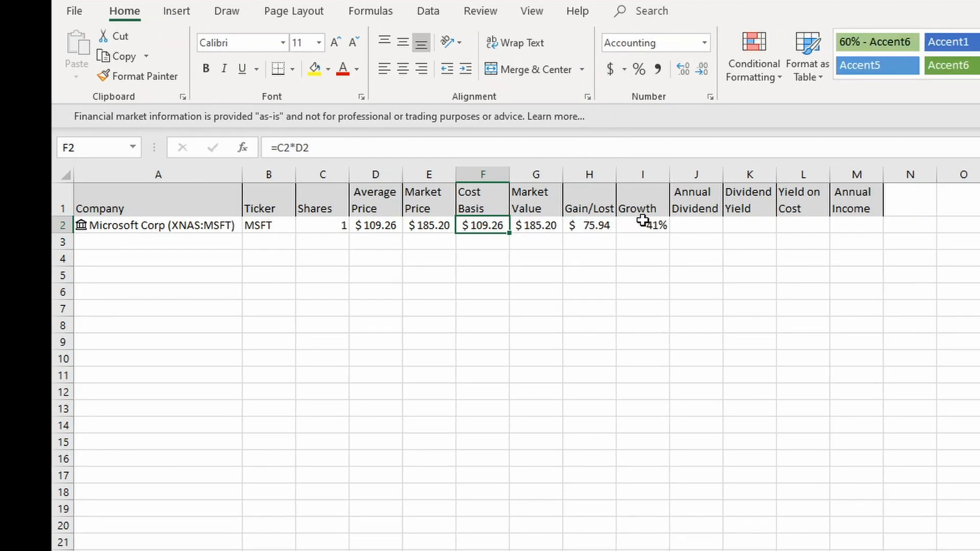
pyautogui.click(703, 223)
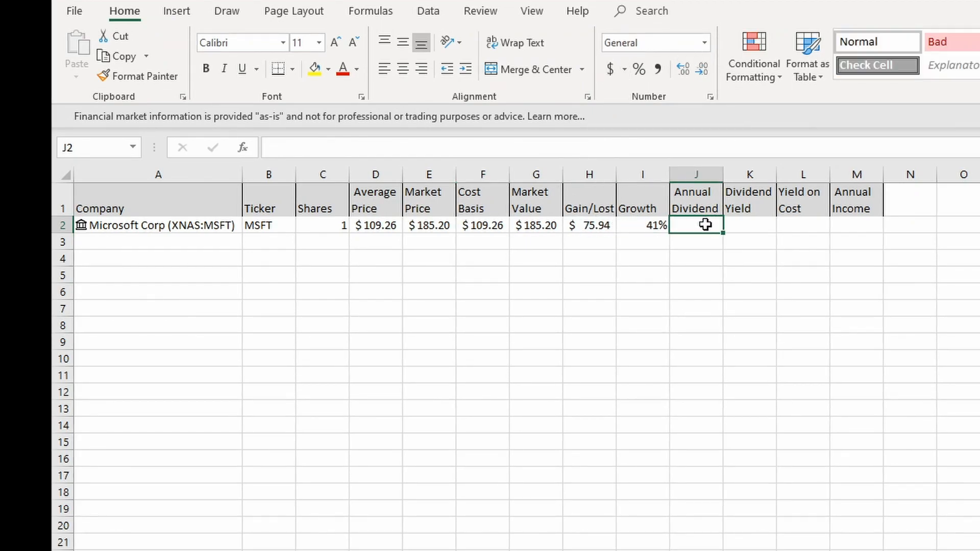
pyautogui.click(611, 69)
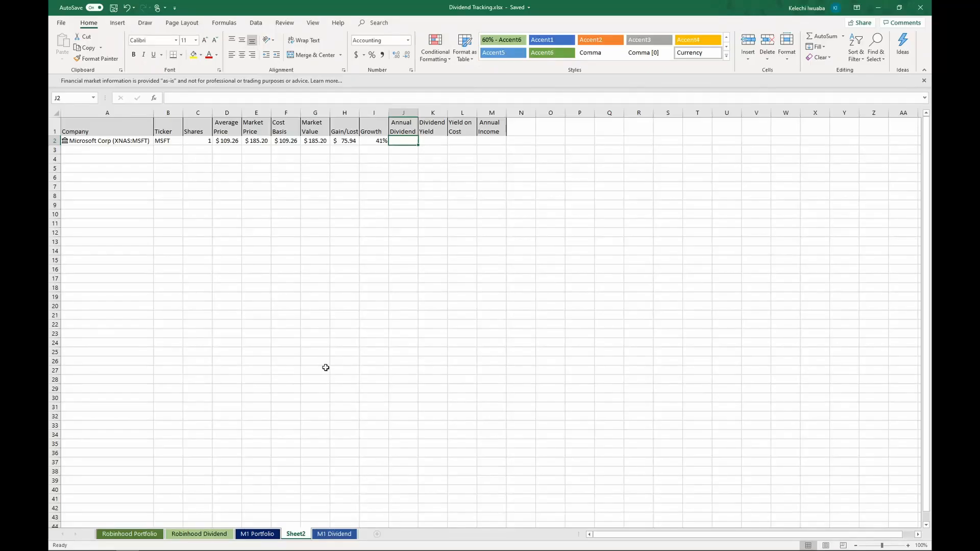
# Look up Microsoft's annual payout on the Seeking Alpha page in the browser and enter 2.04 in Annual Dividend cell J2 of the Excel sheet
pyautogui.click(173, 546)
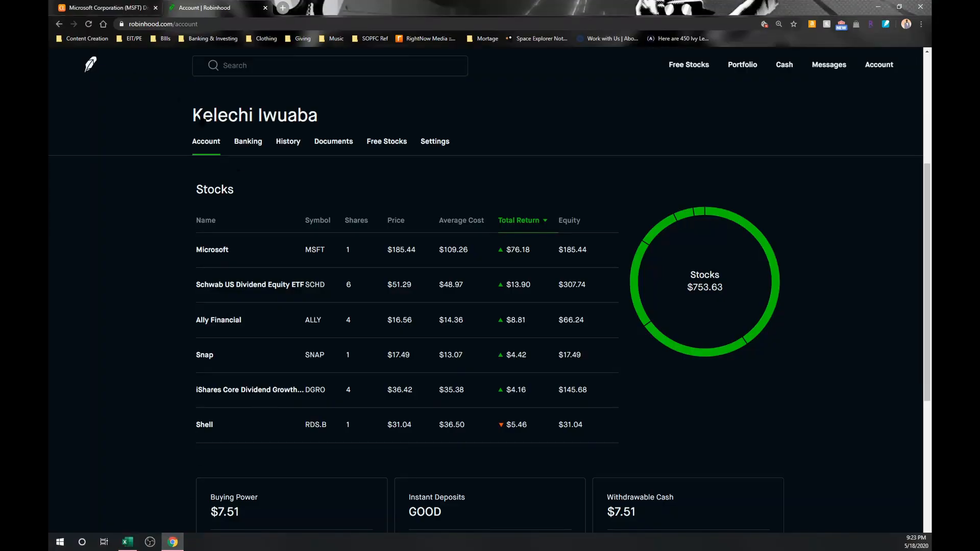
pyautogui.click(102, 8)
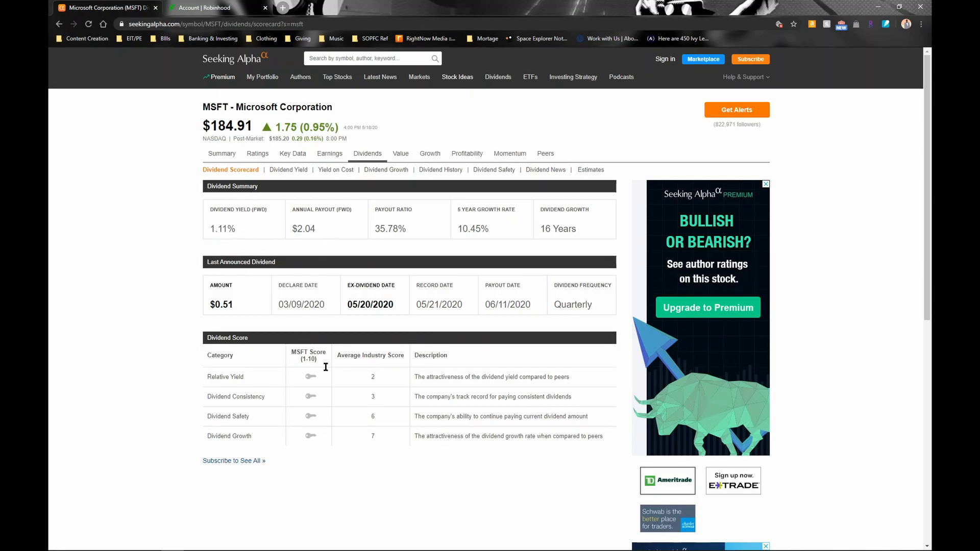
pyautogui.click(128, 542)
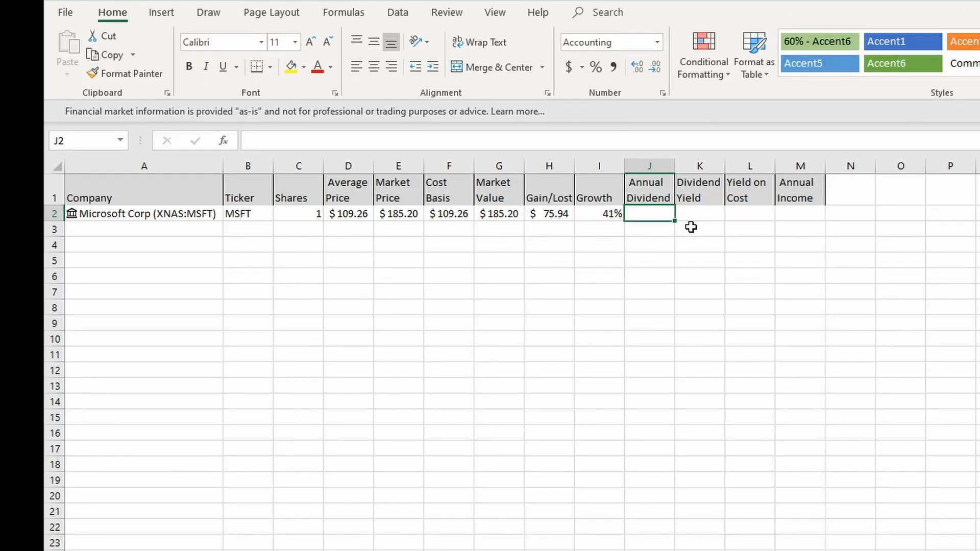
pyautogui.write('2.04')
pyautogui.press('Tab')
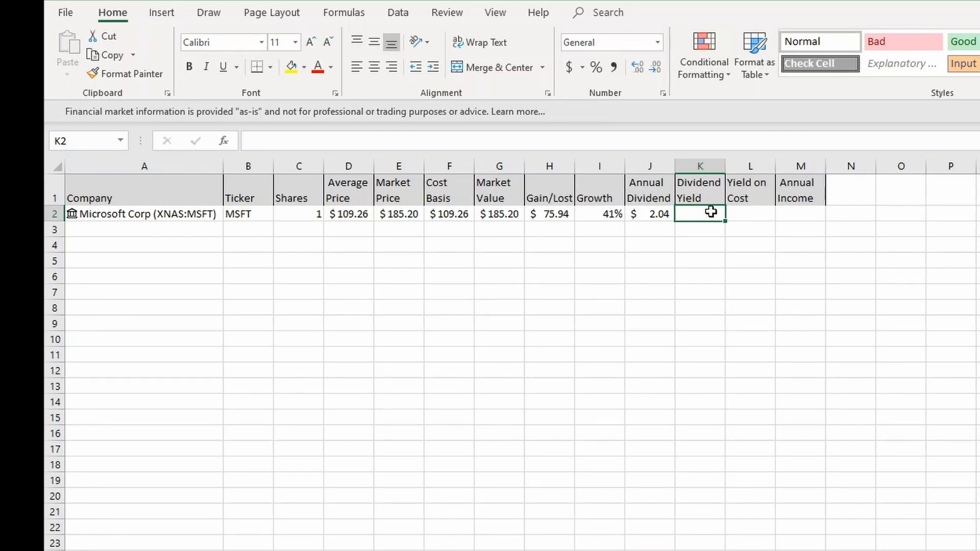
# Enter 1.11 in Dividend Yield cell K2 and apply the Percent format to it
pyautogui.write('1.11')
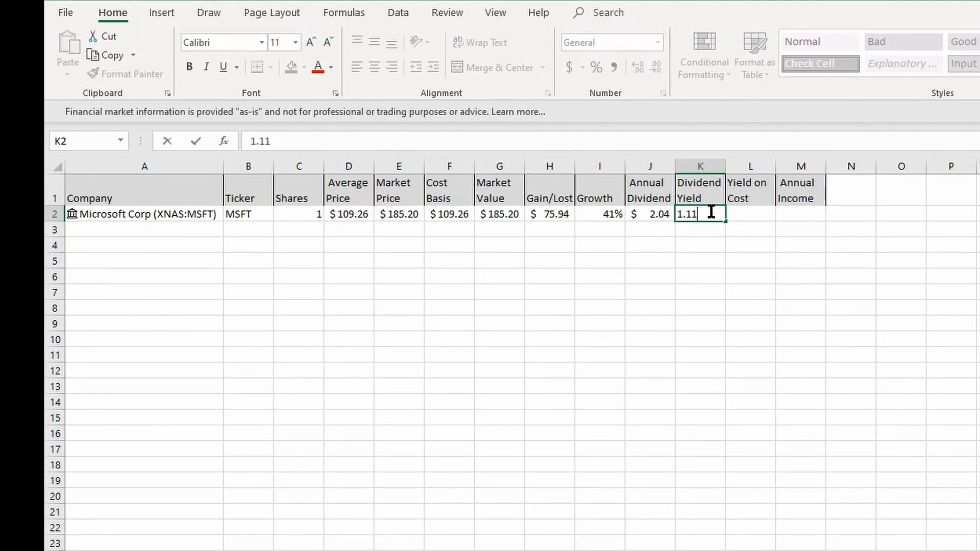
pyautogui.press('Return')
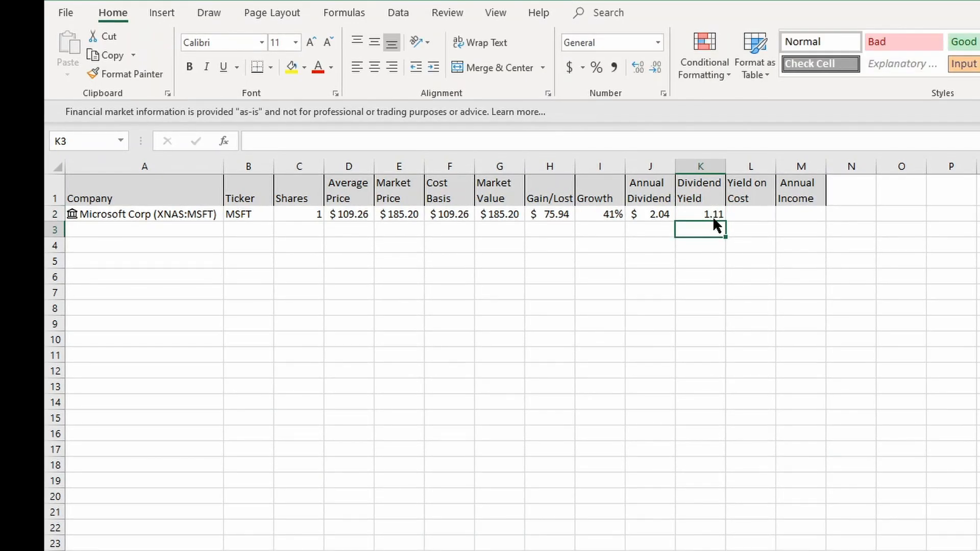
pyautogui.click(681, 217)
pyautogui.click(596, 68)
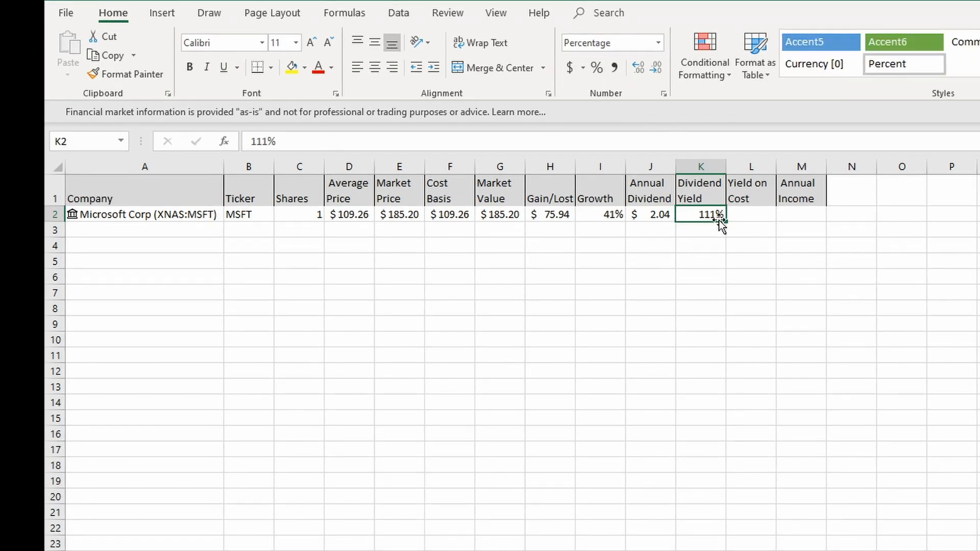
# Re-enter the dividend yield in cell K2 as 1.11%
pyautogui.write('1.11')
pyautogui.press('Return')
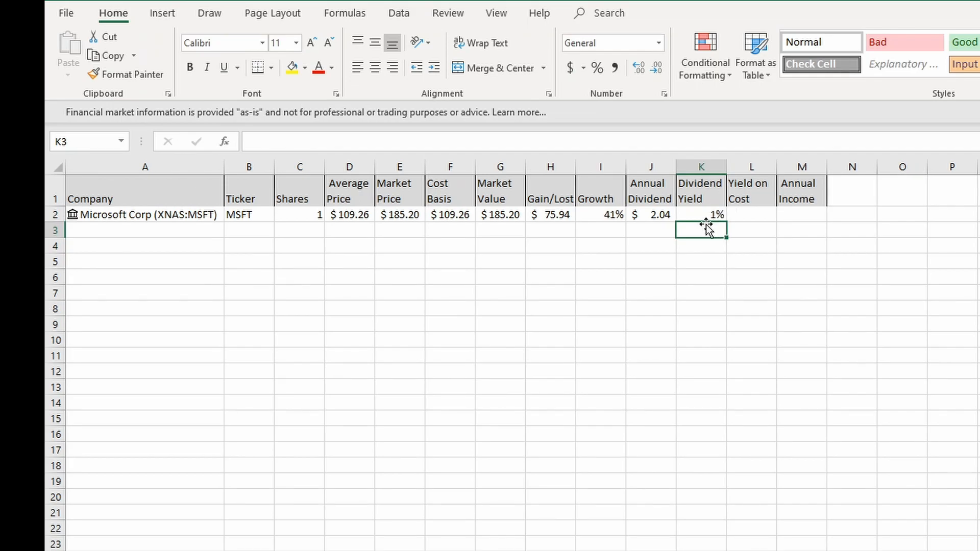
pyautogui.click(707, 214)
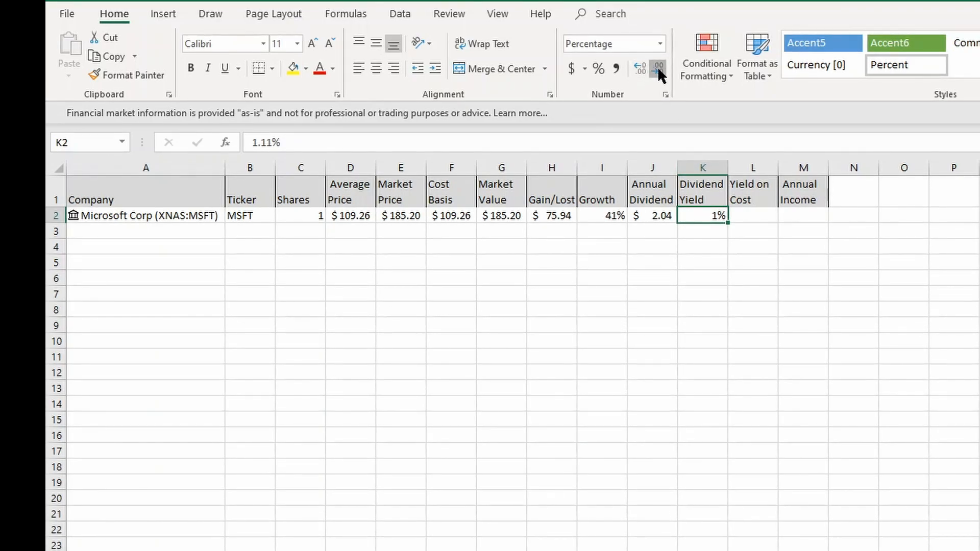
# Calculate Yield on Cost in cell L2 with the formula =J2/F2 and format it as a percentage
pyautogui.click(742, 220)
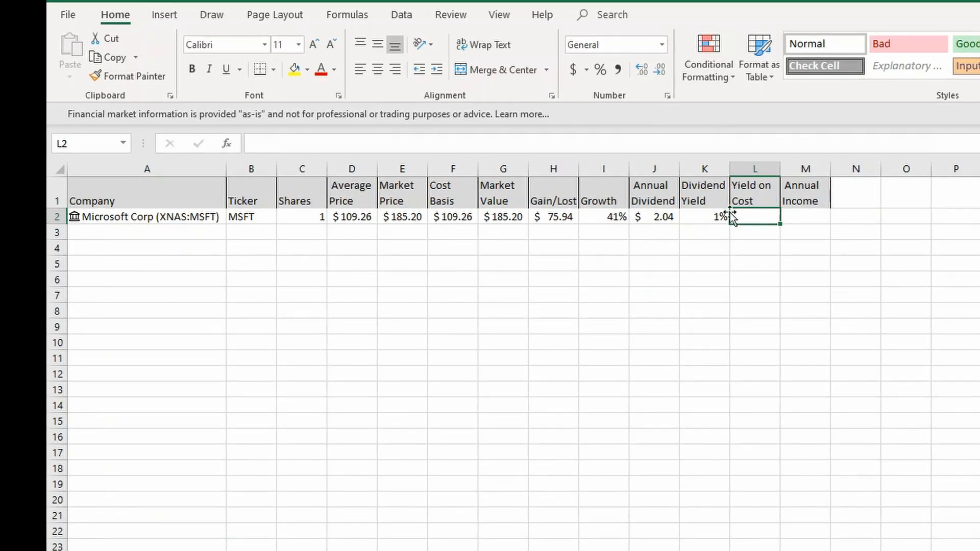
pyautogui.write('=')
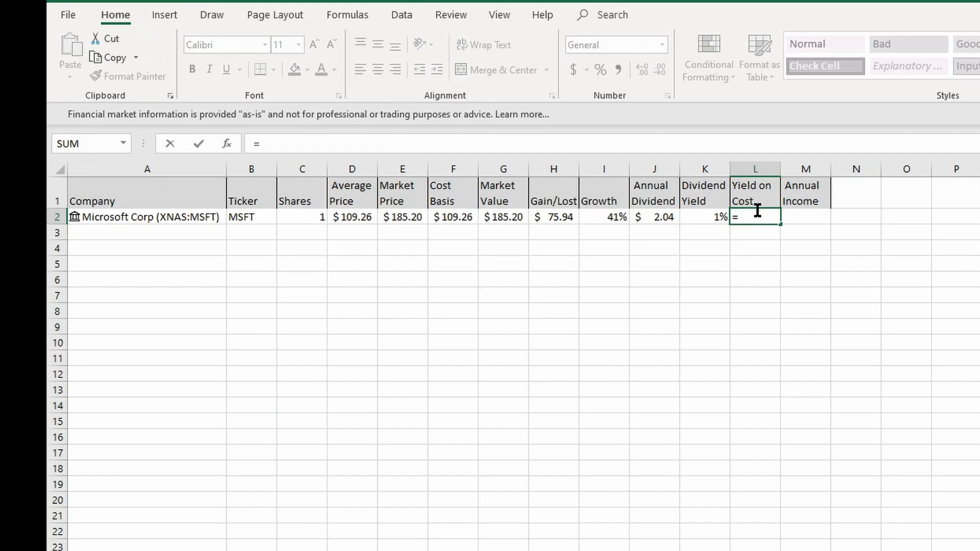
pyautogui.click(663, 217)
pyautogui.write('/')
pyautogui.click(456, 218)
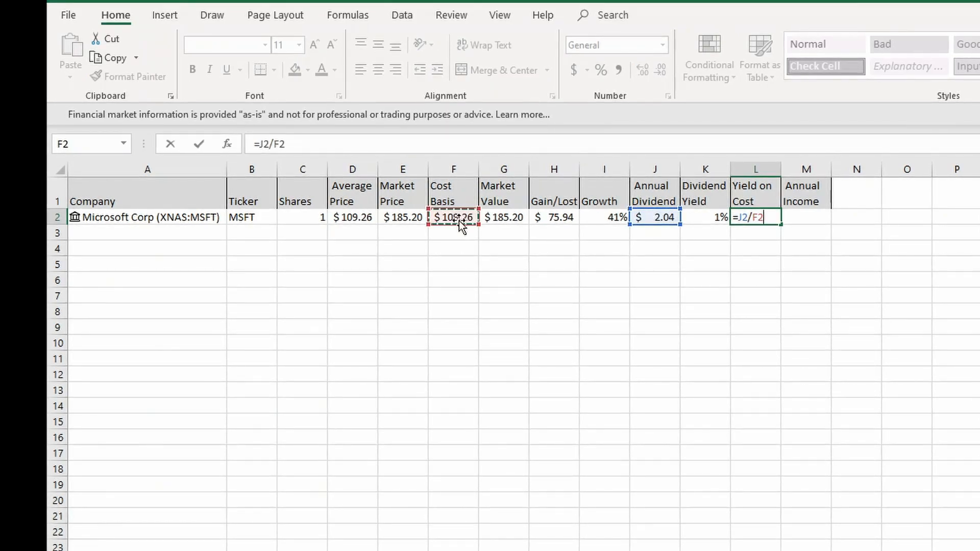
pyautogui.press('Return')
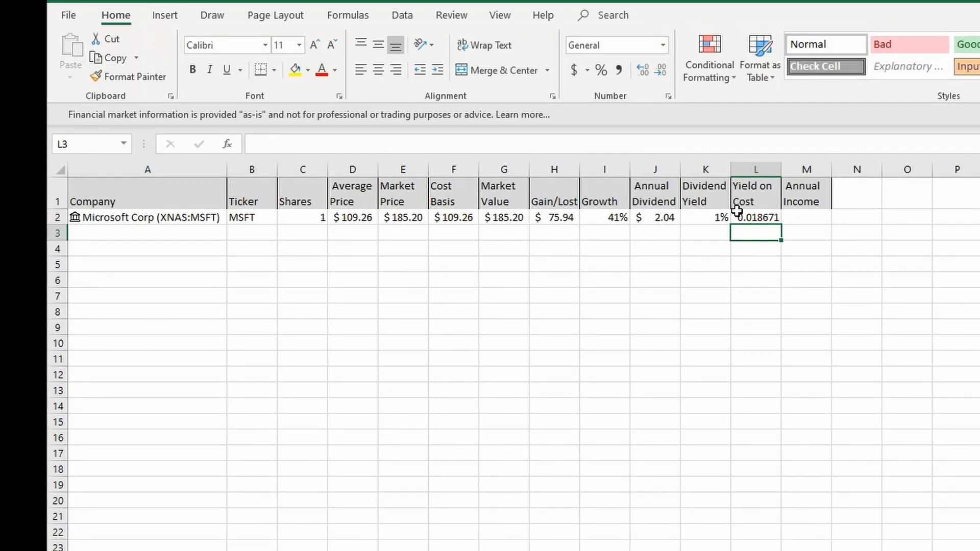
pyautogui.click(761, 217)
pyautogui.click(599, 72)
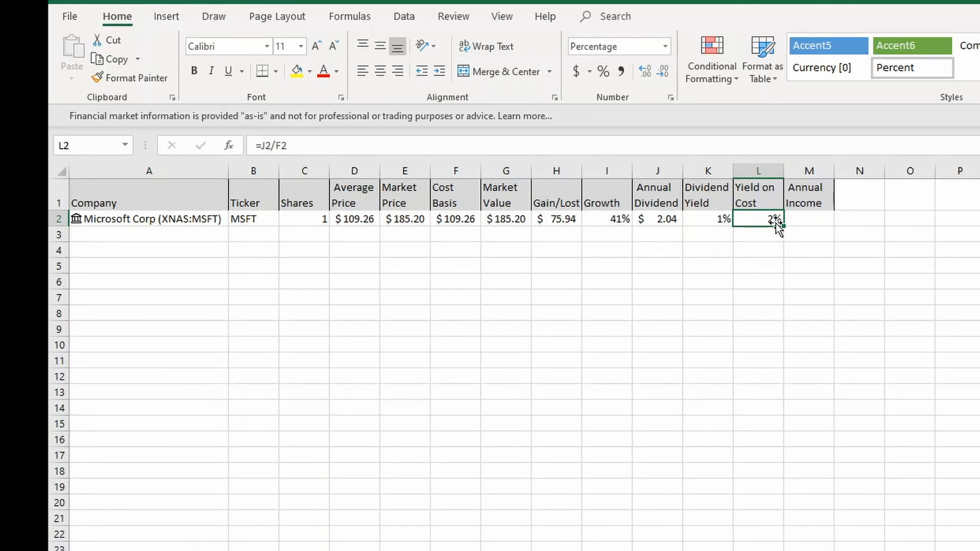
# Calculate Annual Income in cell M2 with the formula =J2*C2
pyautogui.click(823, 219)
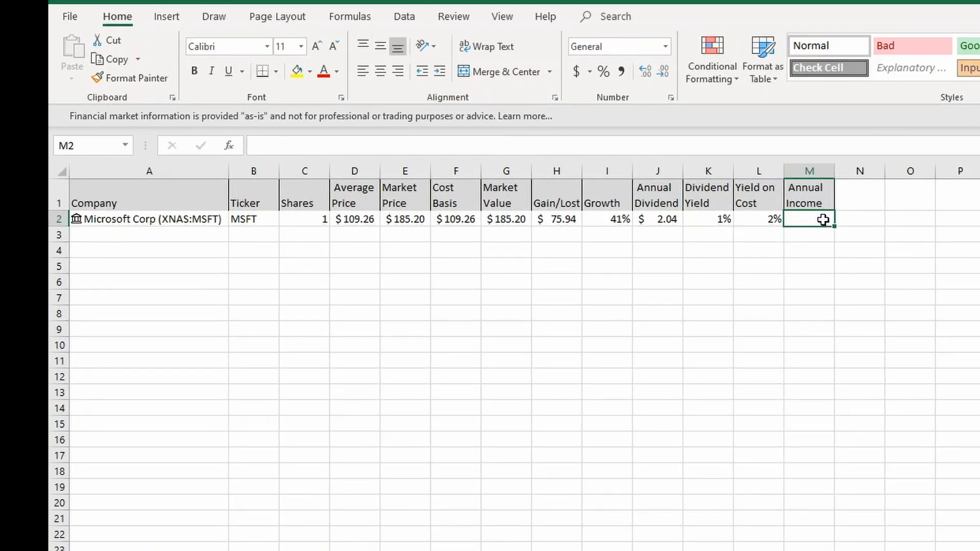
pyautogui.write('=')
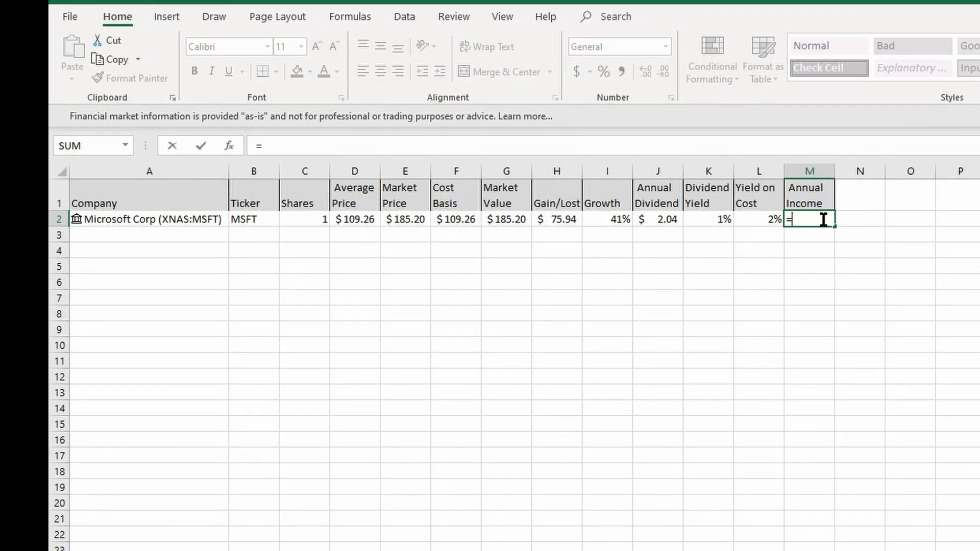
pyautogui.click(658, 218)
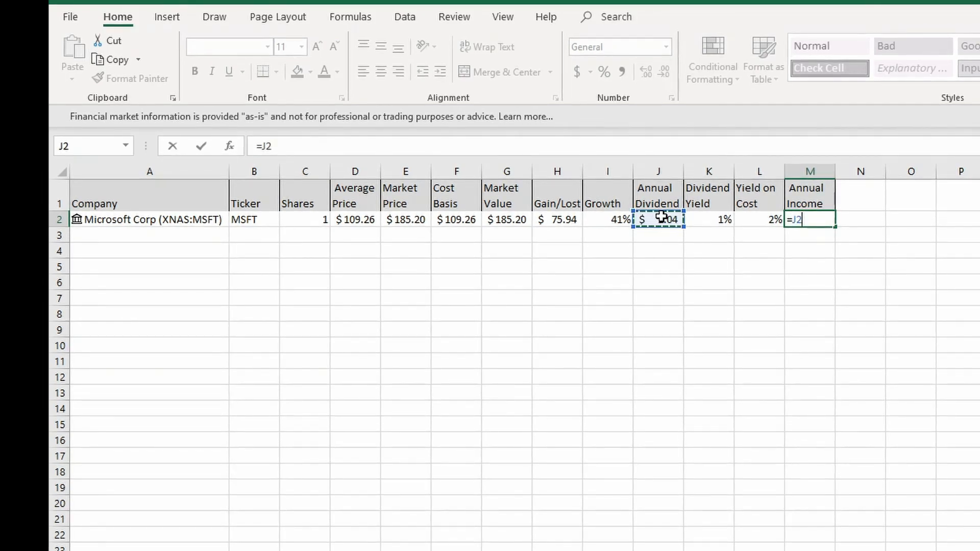
pyautogui.write('*')
pyautogui.click(308, 219)
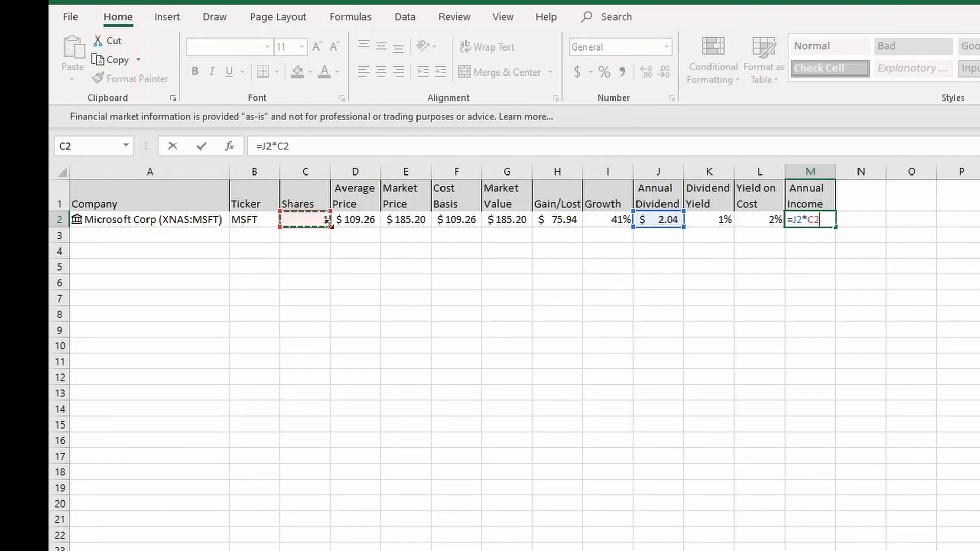
pyautogui.press('Return')
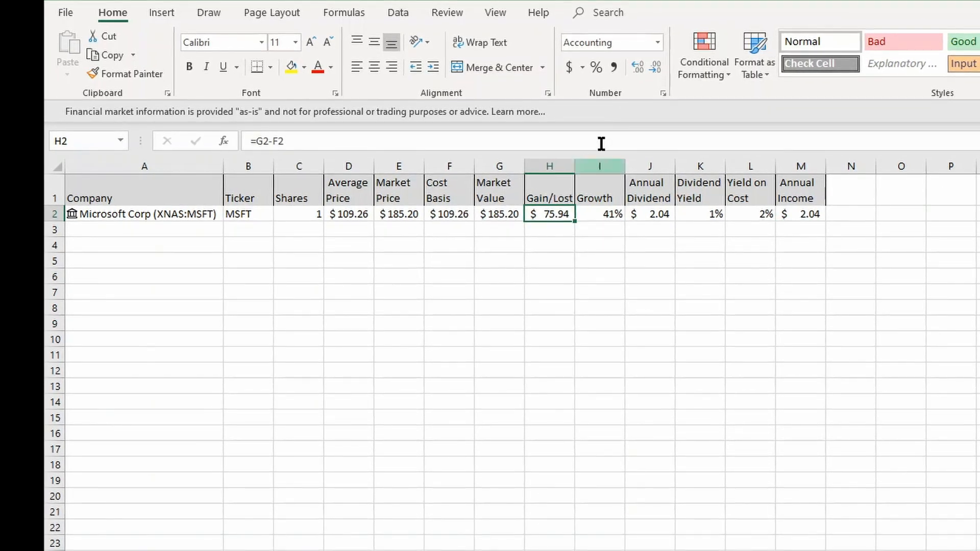
# Start a new conditional formatting rule for Gain/Lost cell H2 that formats only cells with a value less than 0
pyautogui.click(702, 52)
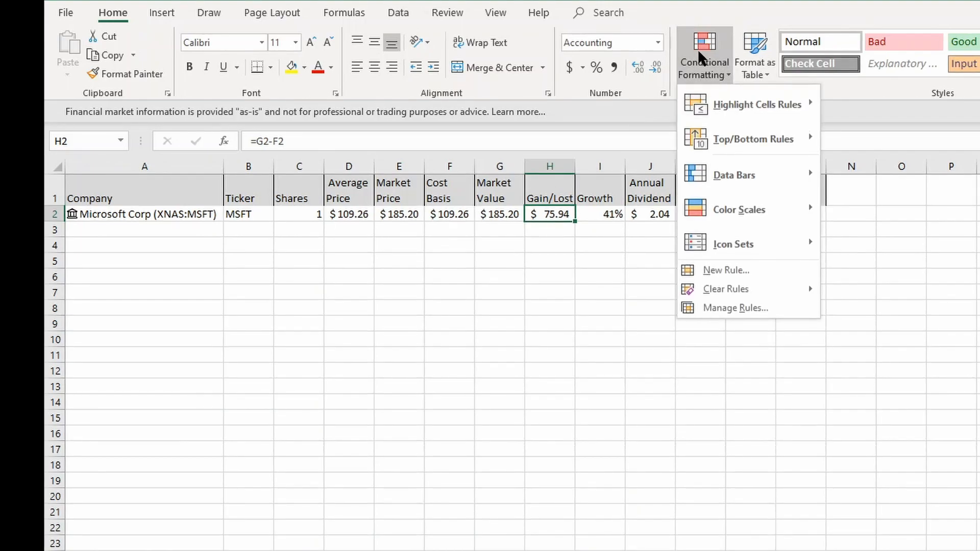
pyautogui.click(754, 276)
pyautogui.click(655, 318)
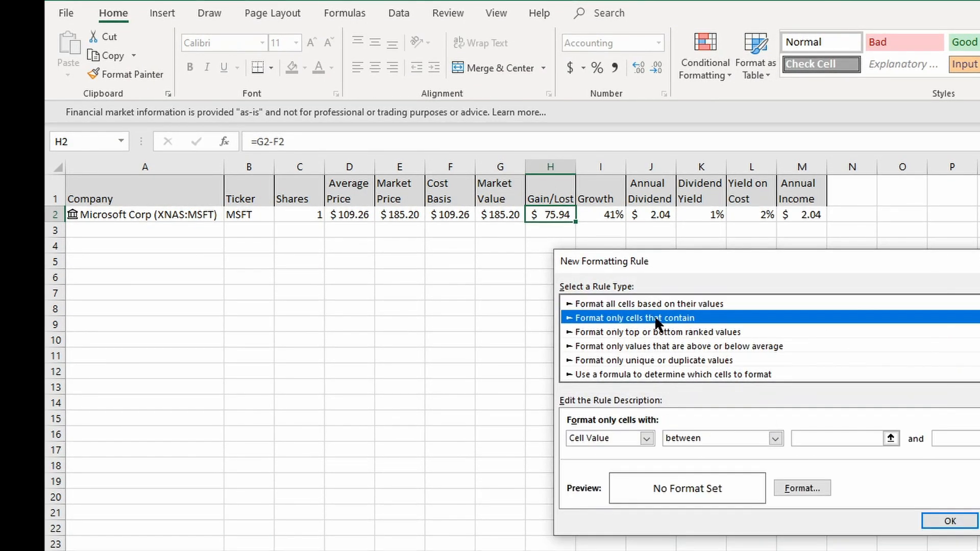
pyautogui.click(612, 438)
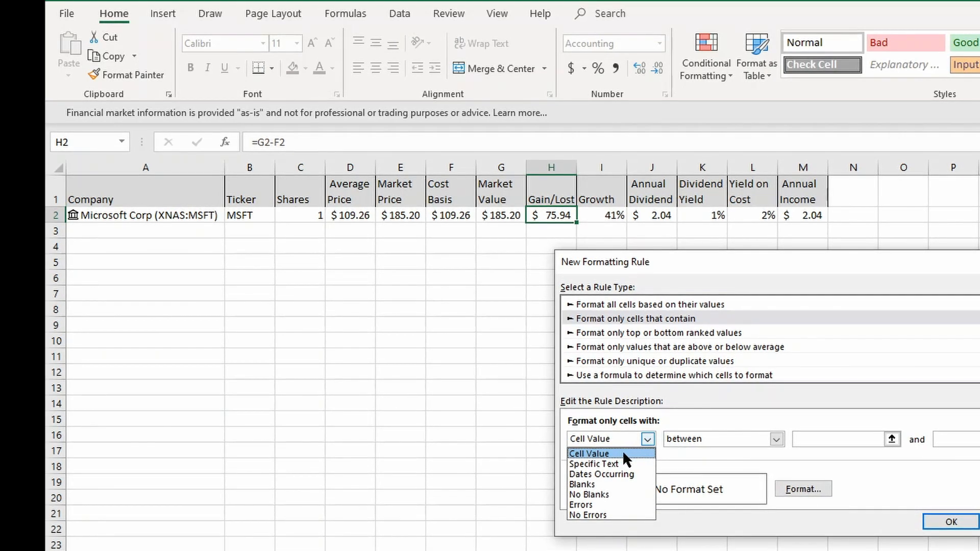
pyautogui.click(672, 439)
pyautogui.click(725, 438)
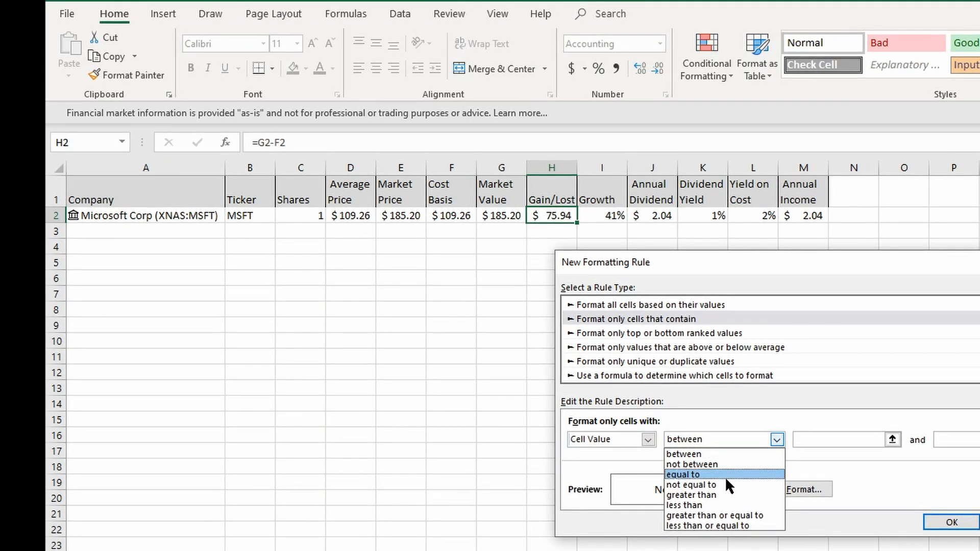
pyautogui.click(734, 505)
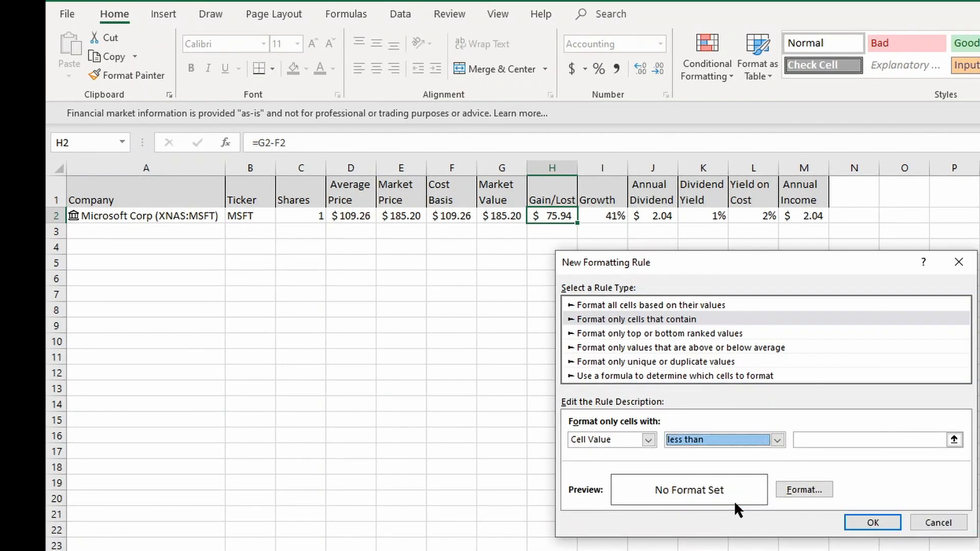
pyautogui.click(873, 443)
pyautogui.write('0')
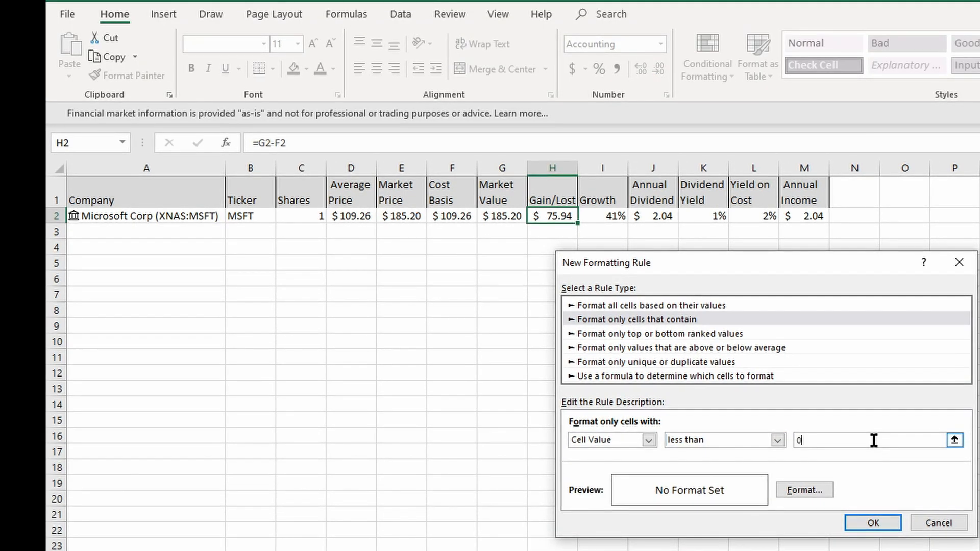
# Give the less-than-0 rule a bright red background fill and apply it to cell H2
pyautogui.click(804, 491)
pyautogui.click(589, 375)
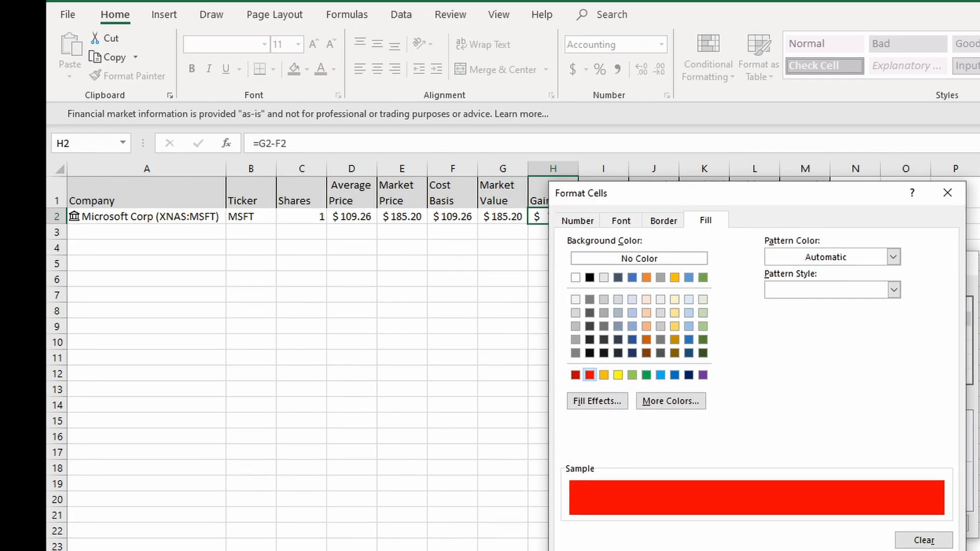
pyautogui.press('Return')
pyautogui.click(878, 518)
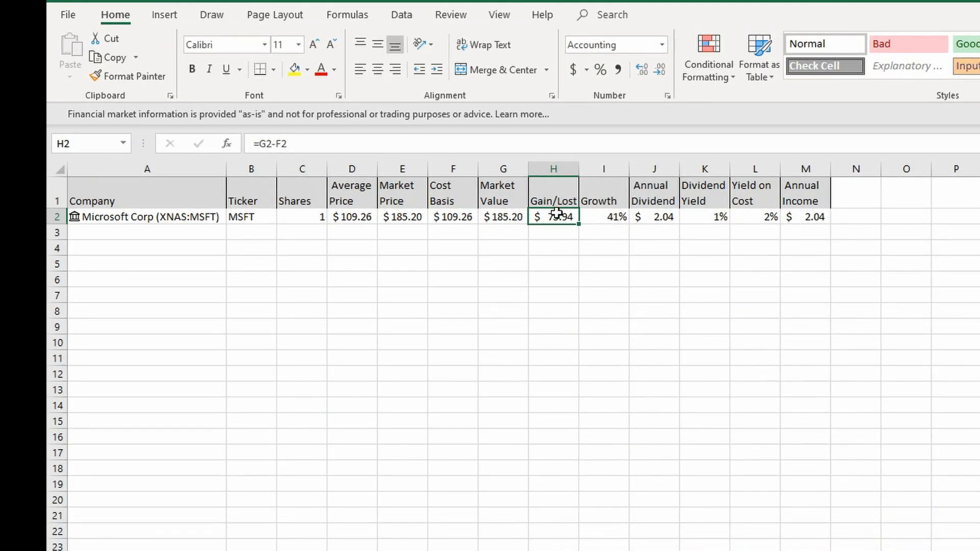
# Start another conditional formatting rule for cell H2 that formats only cells with a value greater than 0
pyautogui.click(715, 56)
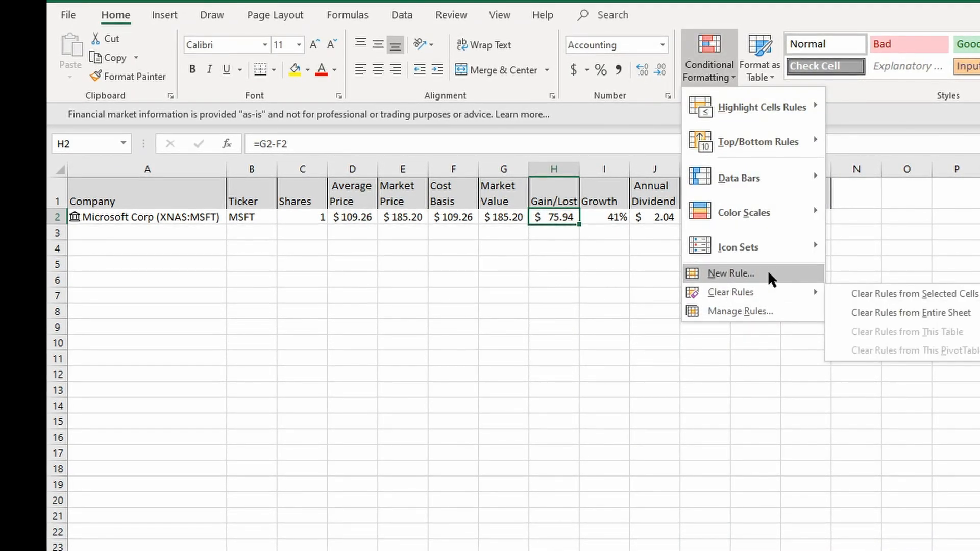
pyautogui.click(768, 273)
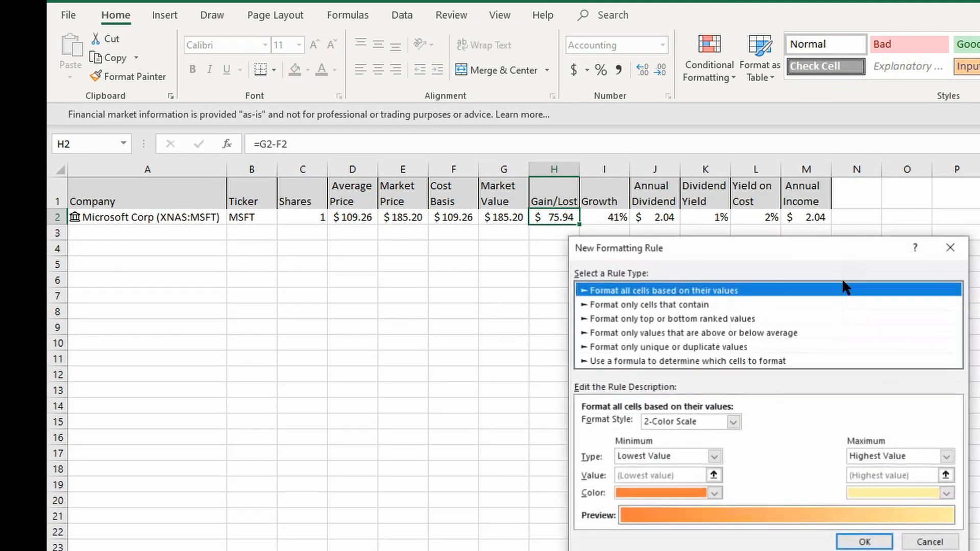
pyautogui.click(666, 304)
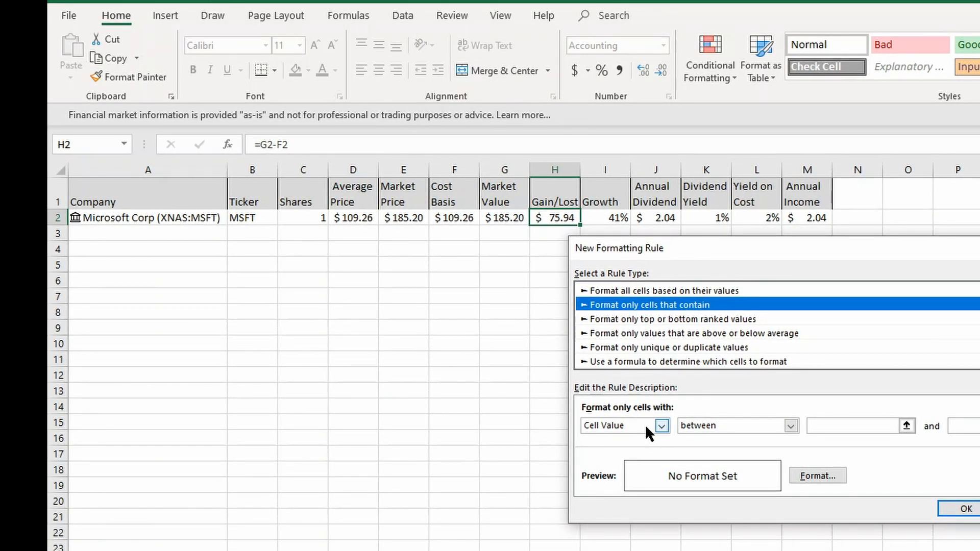
pyautogui.click(731, 424)
pyautogui.click(733, 482)
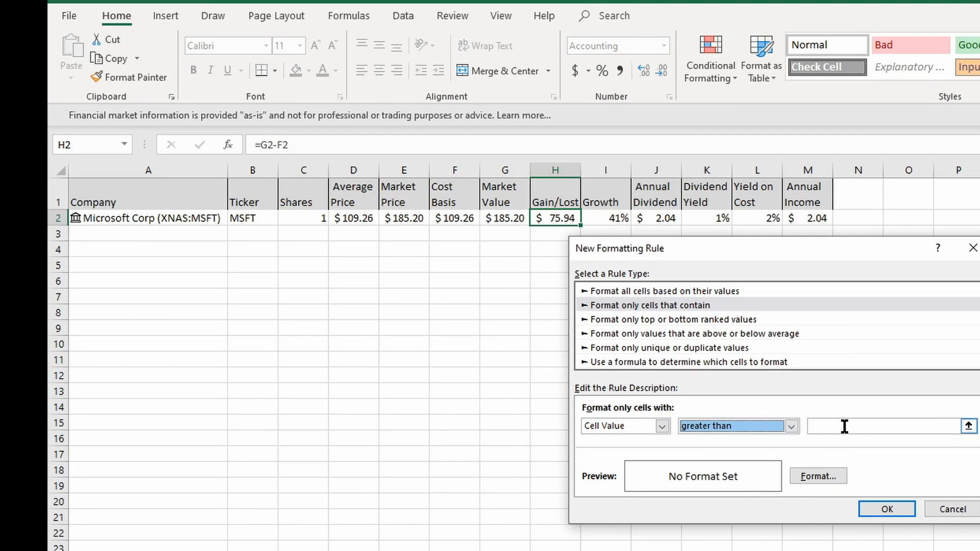
pyautogui.click(844, 427)
pyautogui.write('0')
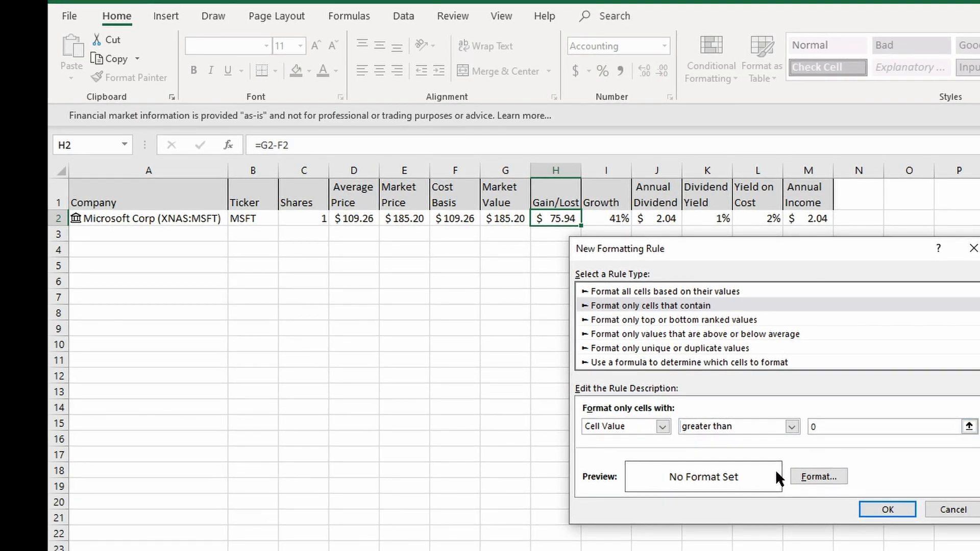
# Give the greater-than-0 rule a light green background fill and apply it to cell H2
pyautogui.click(817, 476)
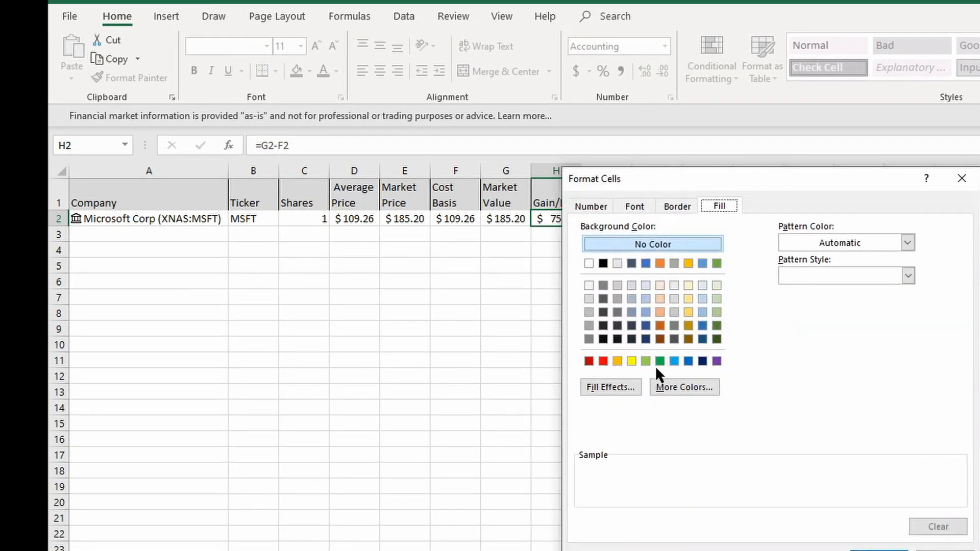
pyautogui.click(647, 360)
pyautogui.click(879, 547)
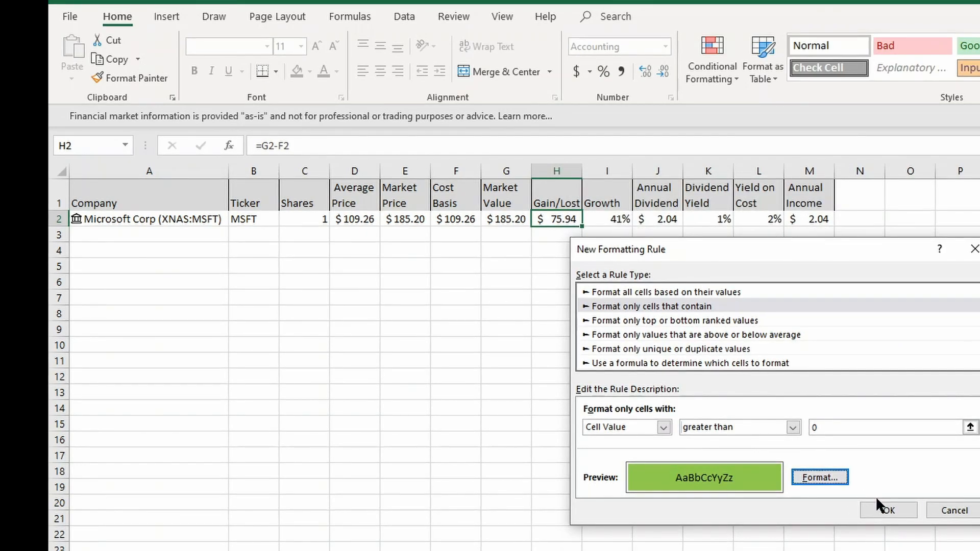
pyautogui.click(880, 509)
pyautogui.click(571, 236)
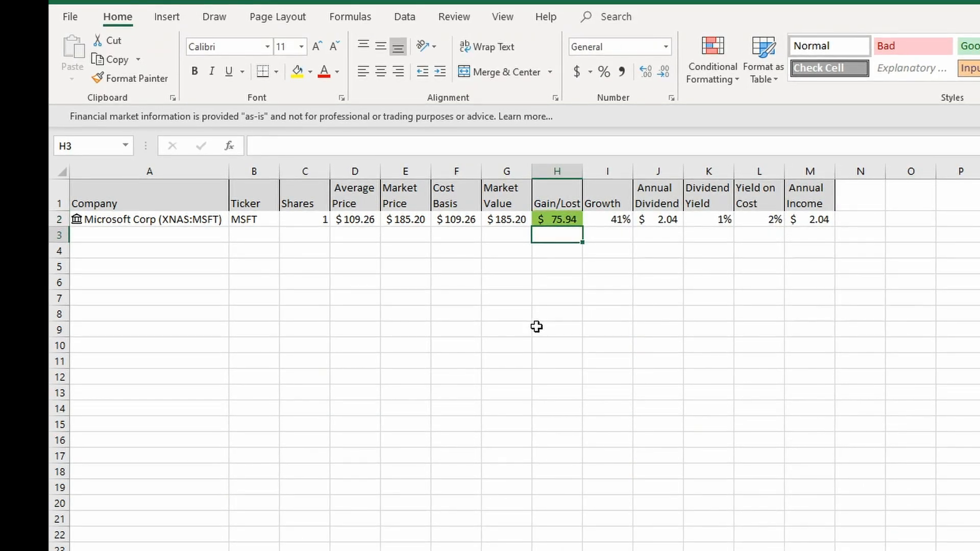
# Delete the surplus "Cell Value < $H$2" rule from the conditional formatting rules of cell H2
pyautogui.click(559, 215)
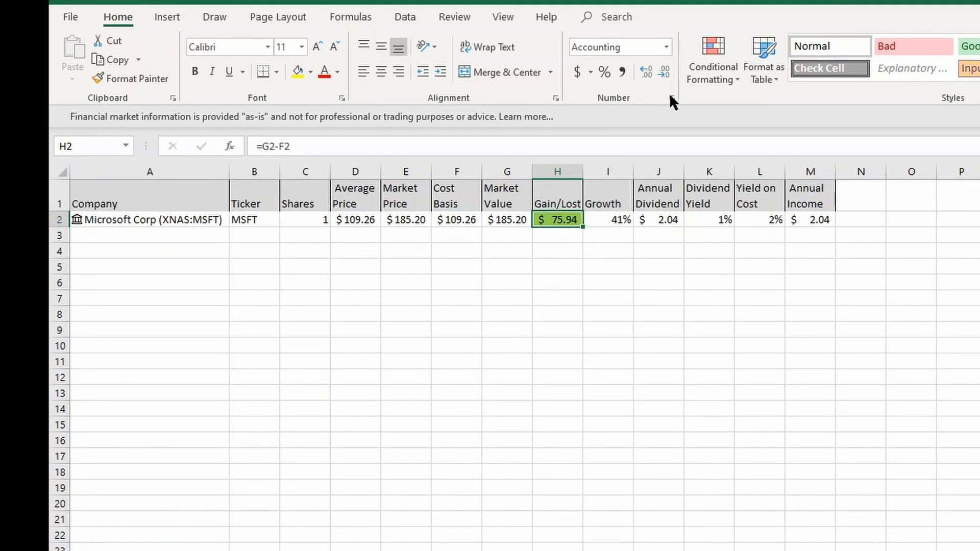
pyautogui.click(734, 69)
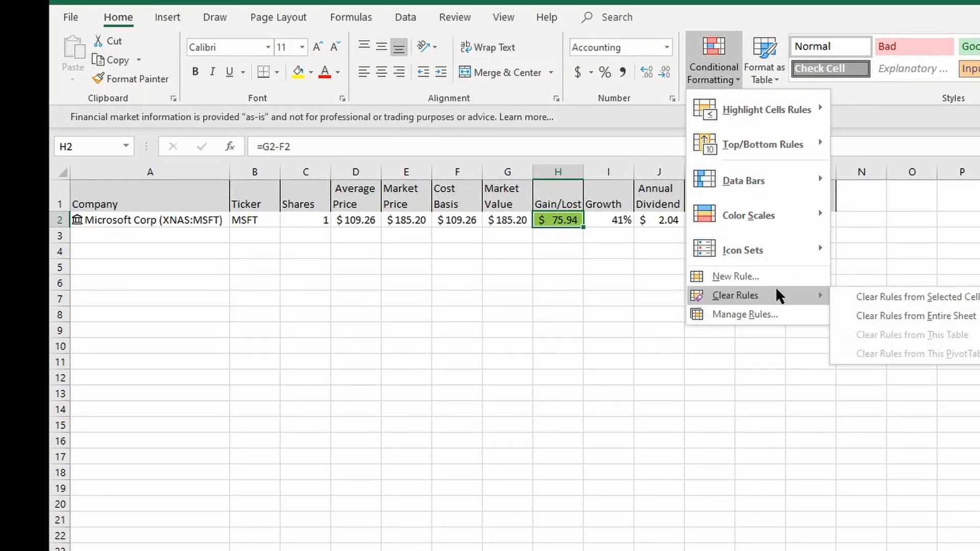
pyautogui.click(779, 313)
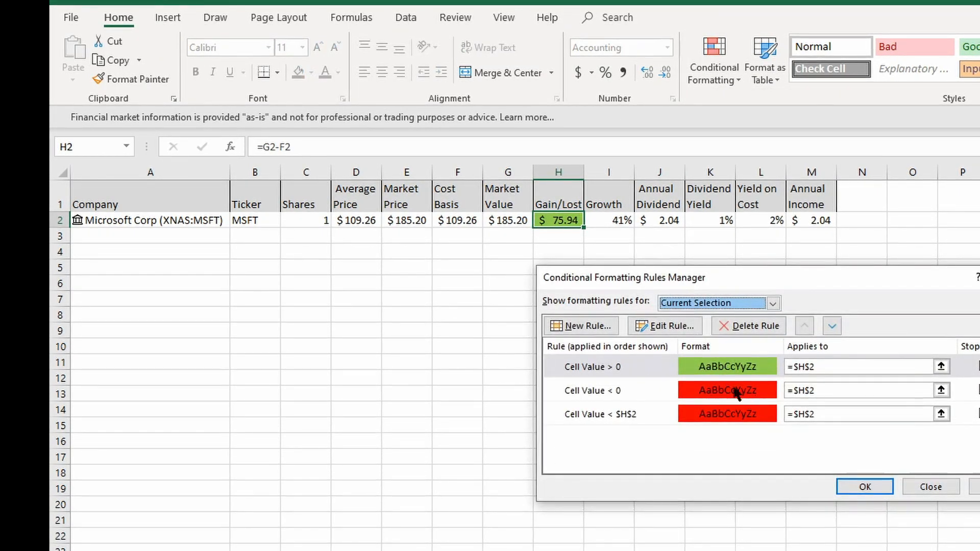
pyautogui.click(979, 414)
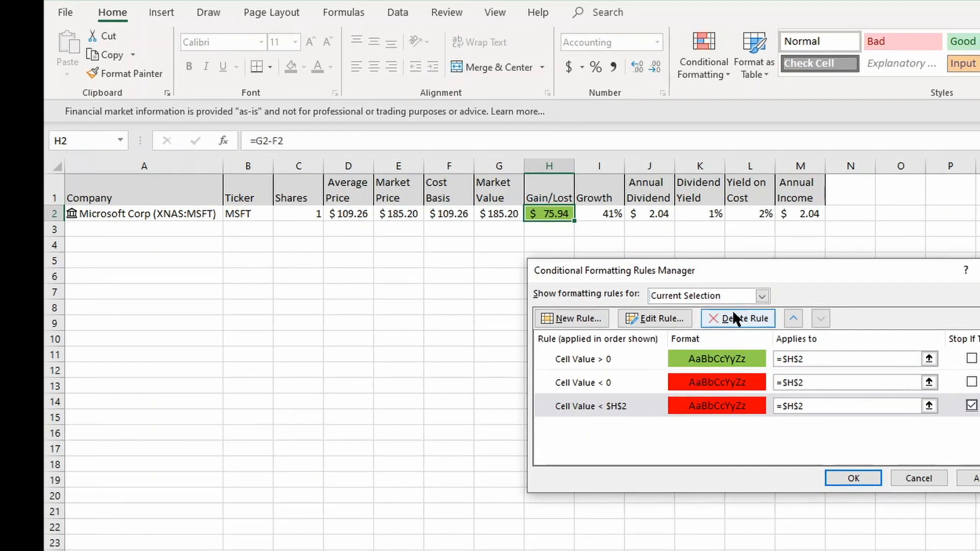
pyautogui.click(734, 313)
# Change the greater-than-0 rule on cell H2 to a green font with no background fill and apply it
pyautogui.click(732, 361)
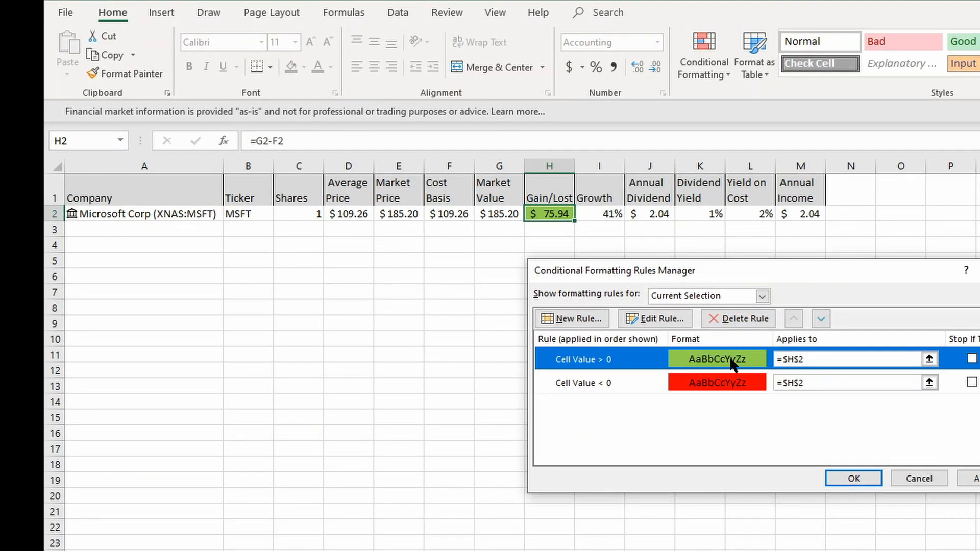
pyautogui.click(651, 317)
pyautogui.click(811, 473)
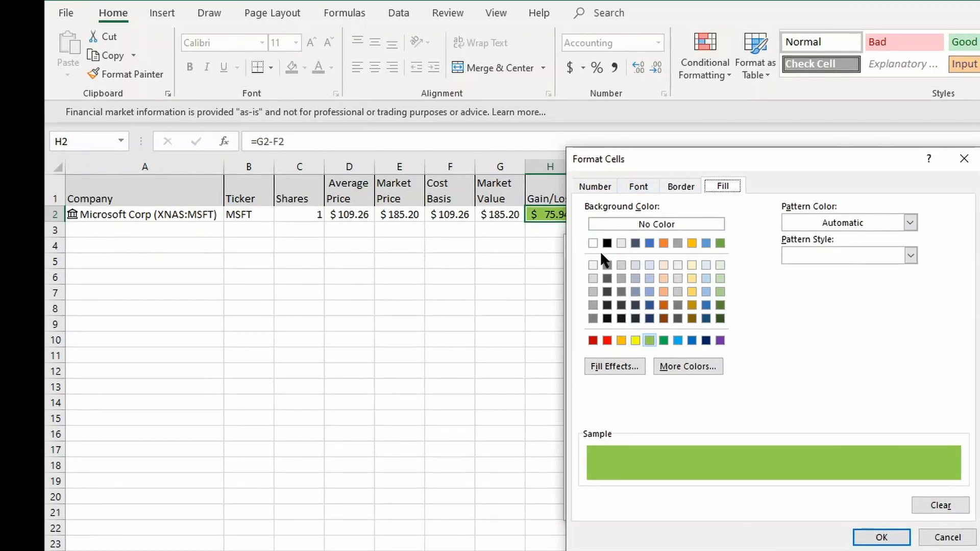
pyautogui.click(637, 185)
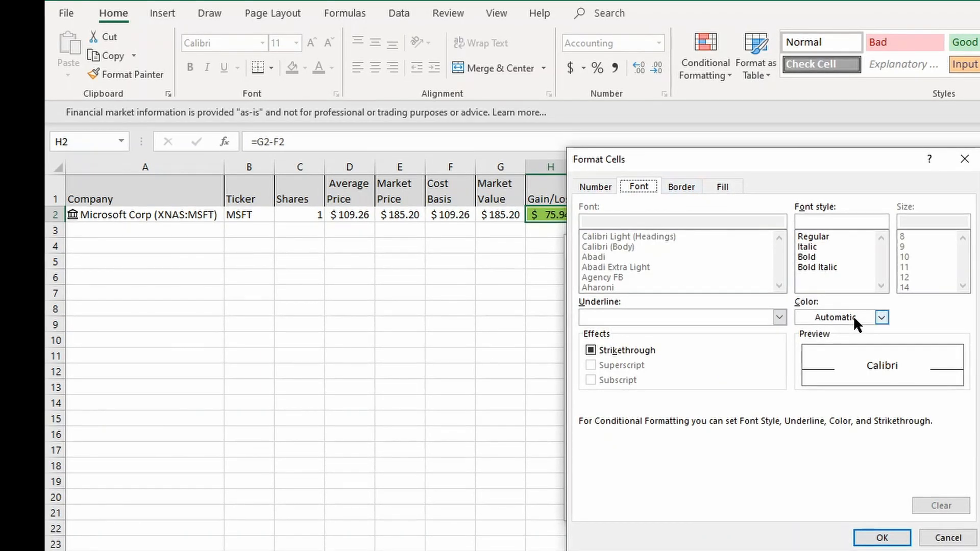
pyautogui.click(881, 317)
pyautogui.click(920, 370)
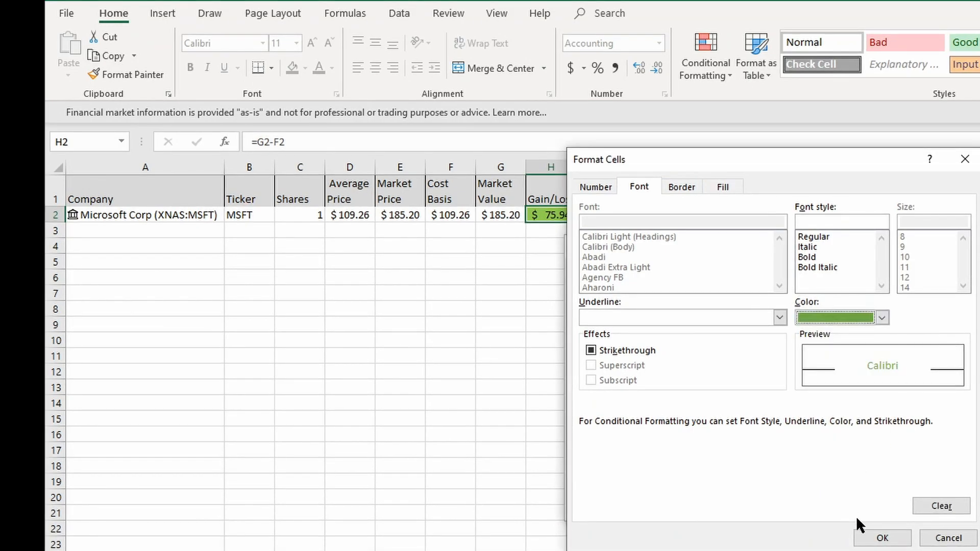
pyautogui.click(882, 537)
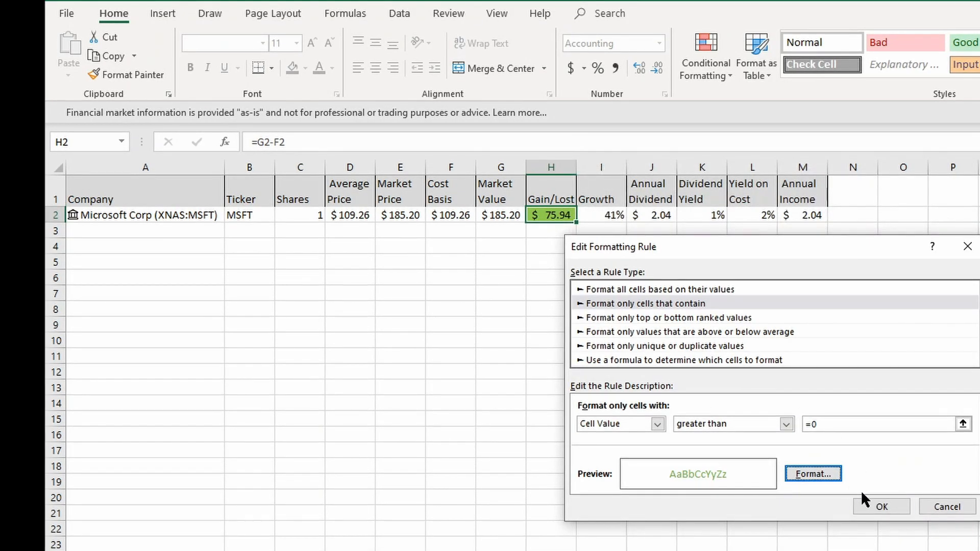
pyautogui.click(873, 505)
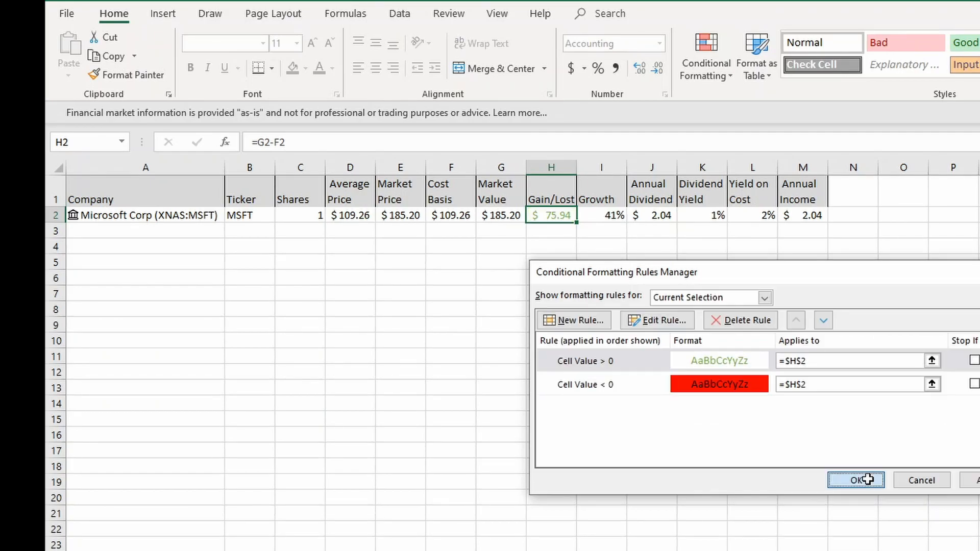
pyautogui.click(865, 479)
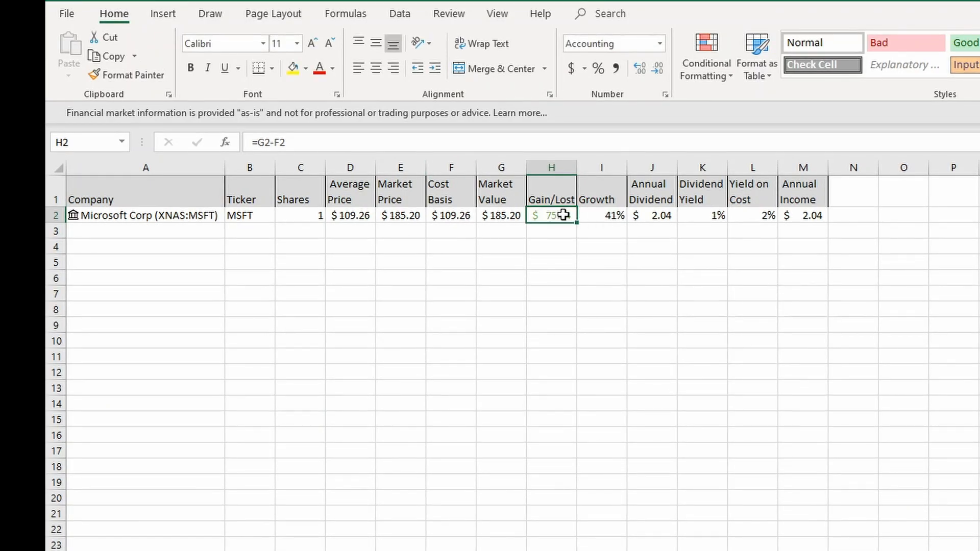
pyautogui.click(610, 216)
pyautogui.click(534, 214)
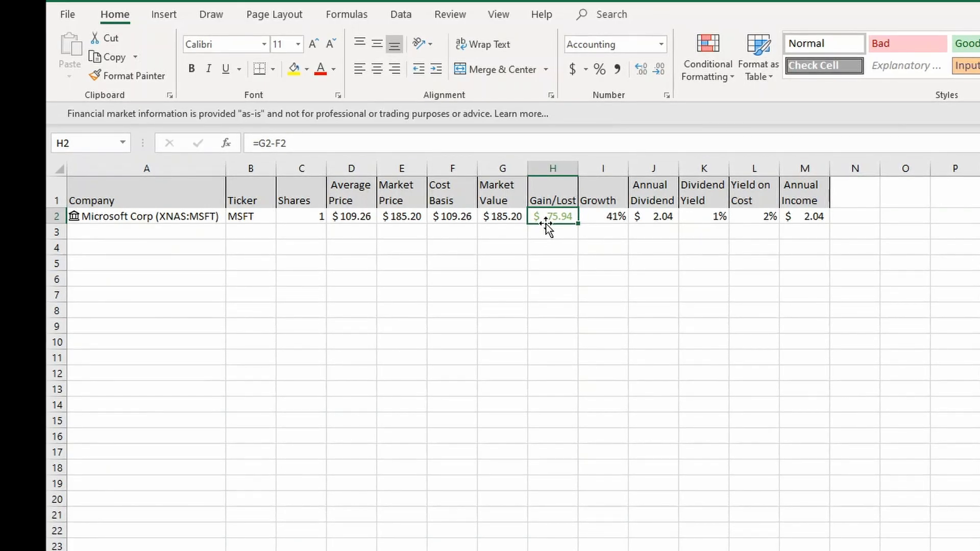
# Enter "apple" as the company in cell A3, below the Microsoft entry
pyautogui.click(181, 233)
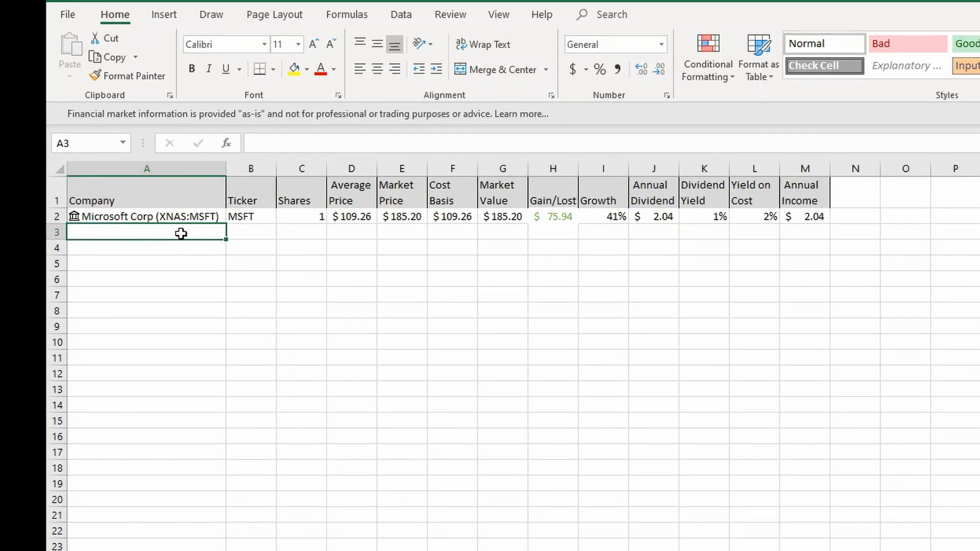
pyautogui.write('aaple')
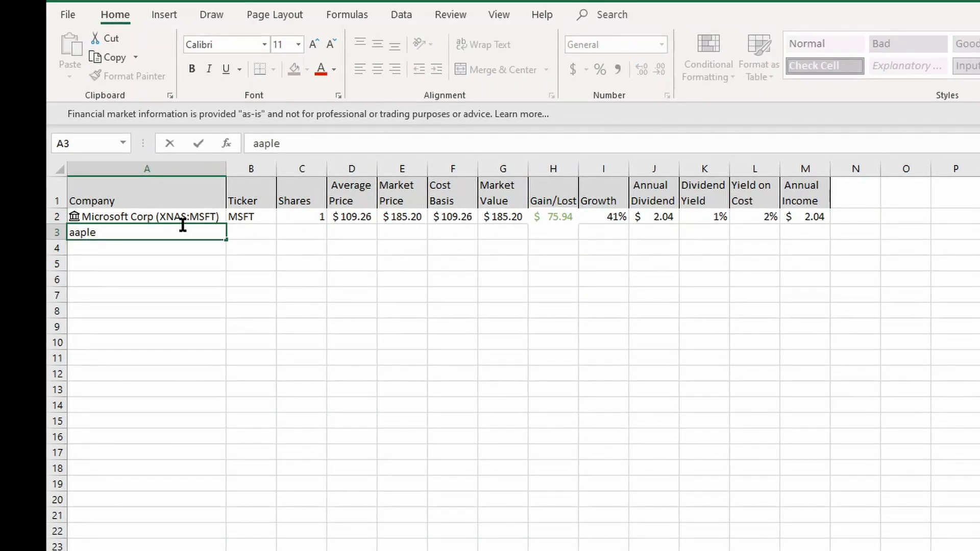
pyautogui.press('BackSpace')
pyautogui.press('BackSpace')
pyautogui.press('BackSpace')
pyautogui.press('BackSpace')
pyautogui.write('pple')
pyautogui.hotkey('ctrl', 'Return')
pyautogui.press('Return')
# Convert the apple entry in A3 to the Stocks data type
pyautogui.click(208, 228)
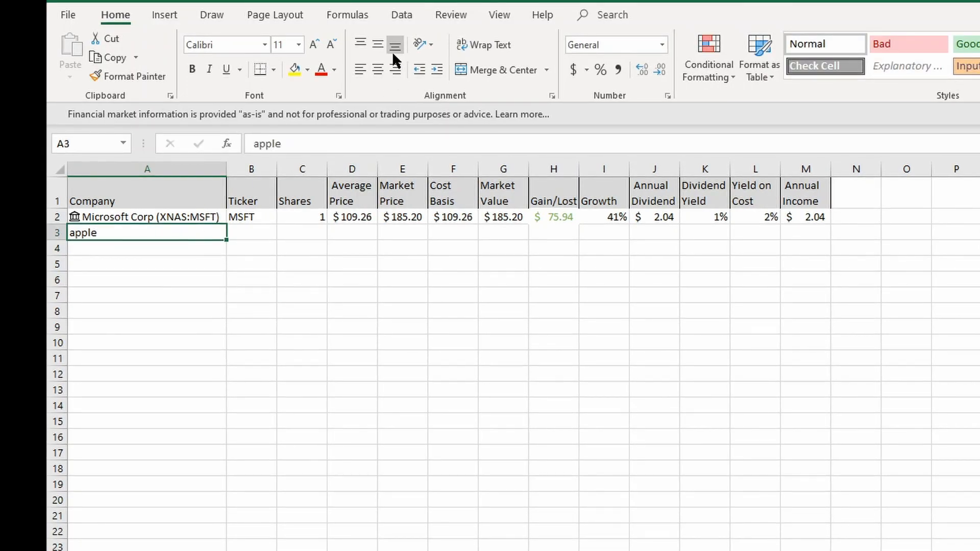
pyautogui.click(402, 16)
pyautogui.click(522, 54)
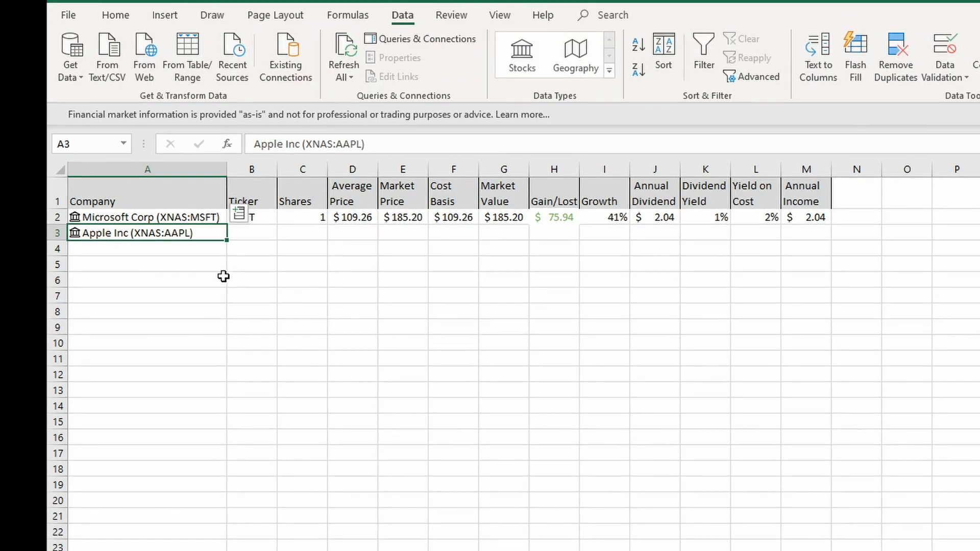
# Fill the Microsoft row's contents from B2:M2 down into row 3 for Apple
pyautogui.click(296, 231)
pyautogui.moveTo(258, 217); pyautogui.dragTo(832, 241)
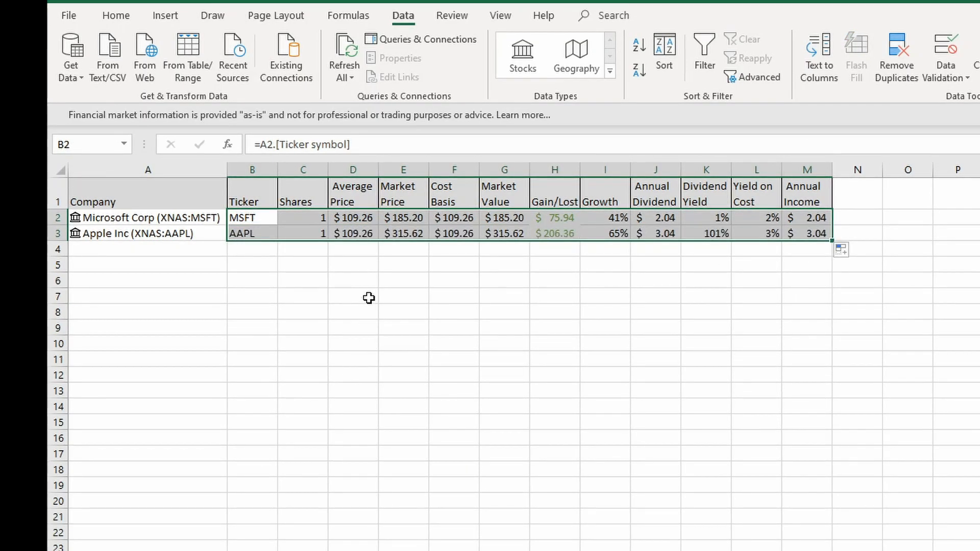
pyautogui.click(286, 234)
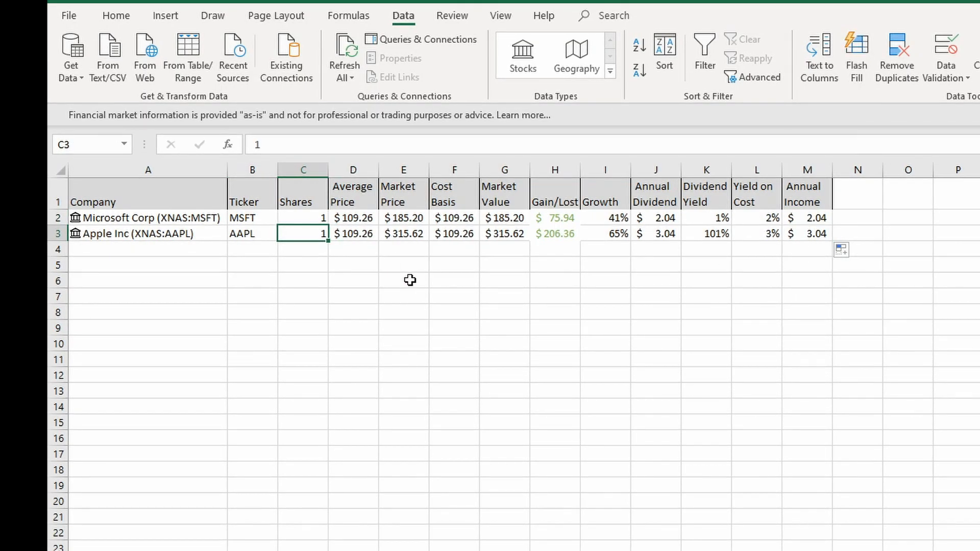
pyautogui.press('Delete')
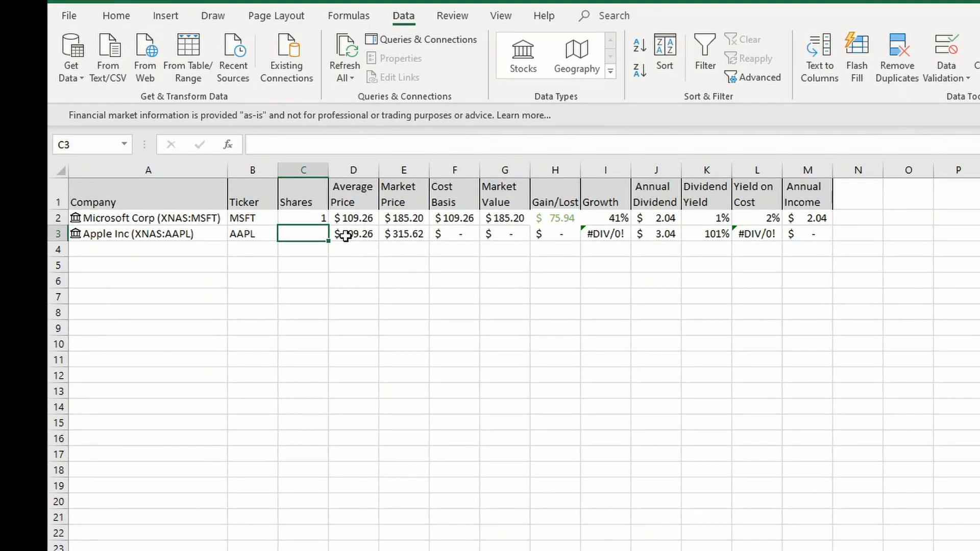
pyautogui.hotkey('ctrl', 'z')
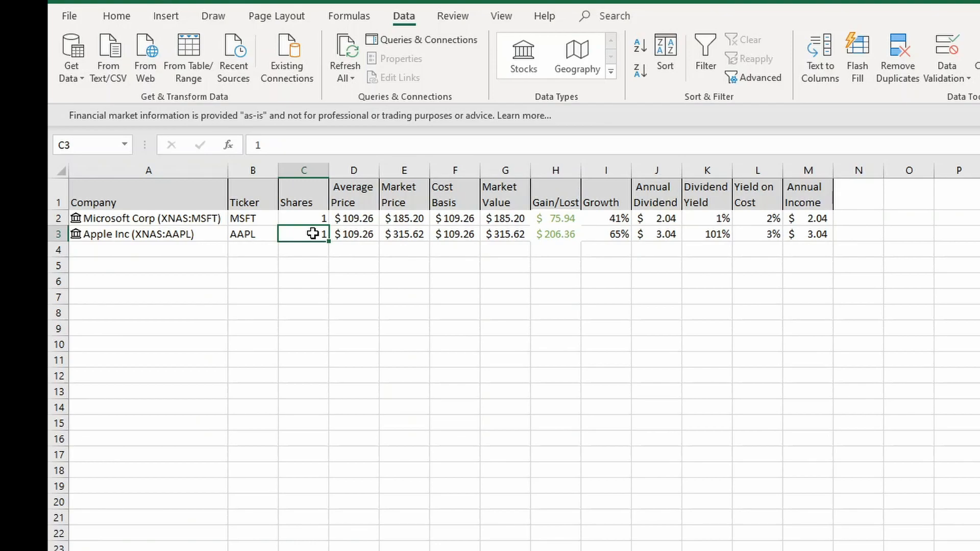
# Clear the copied Shares, Average Price and Annual Dividend values from the Apple row in C3, D3 and J3
pyautogui.click(338, 234)
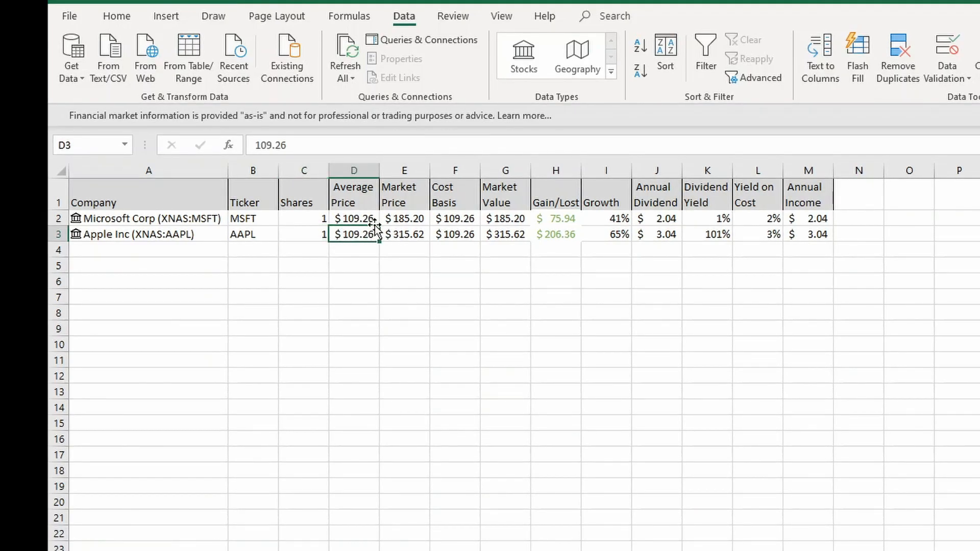
pyautogui.click(312, 235)
pyautogui.moveTo(306, 234); pyautogui.dragTo(350, 234)
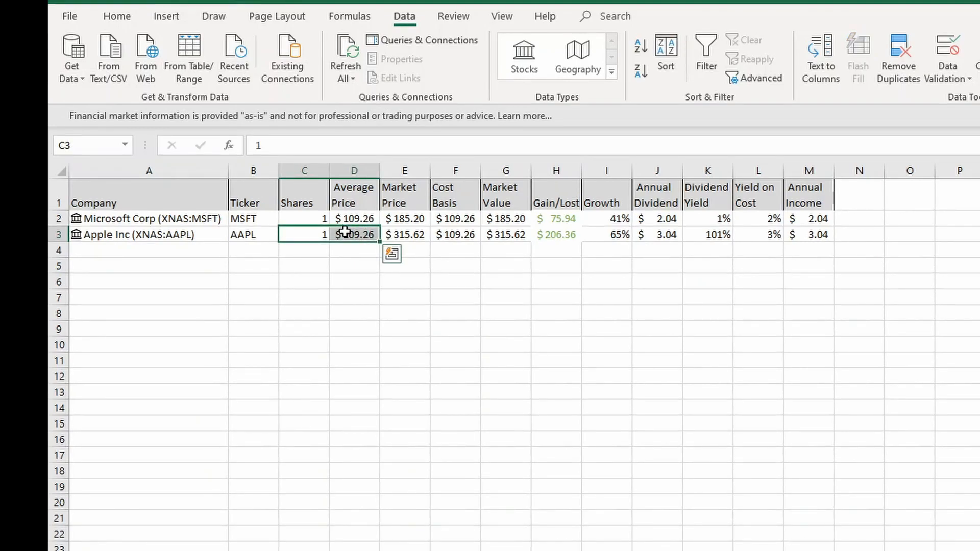
pyautogui.press('Delete')
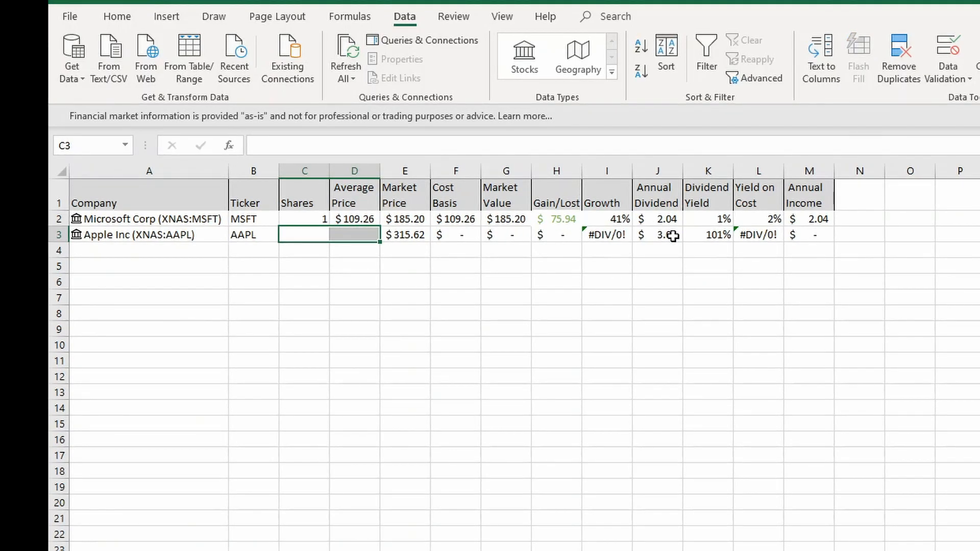
pyautogui.click(672, 236)
pyautogui.press('Delete')
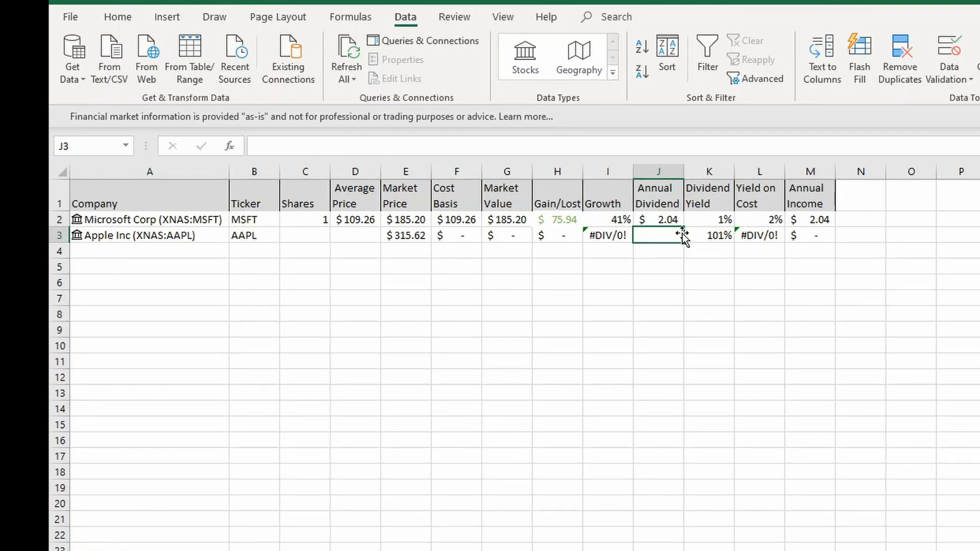
# Enter 2 shares in C3 and an average price of 150 in D3 for Apple
pyautogui.click(312, 234)
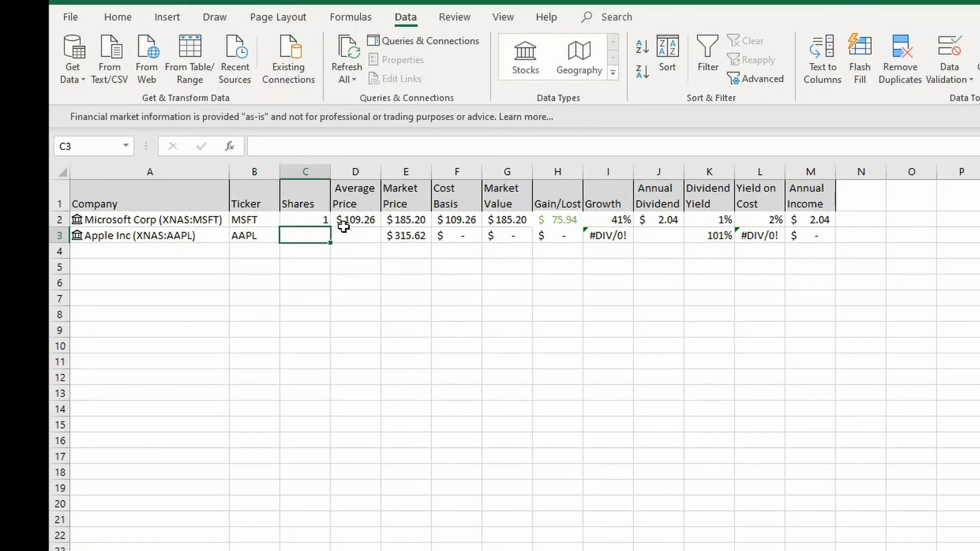
pyautogui.press('Return')
pyautogui.click(320, 235)
pyautogui.write('2')
pyautogui.click(360, 235)
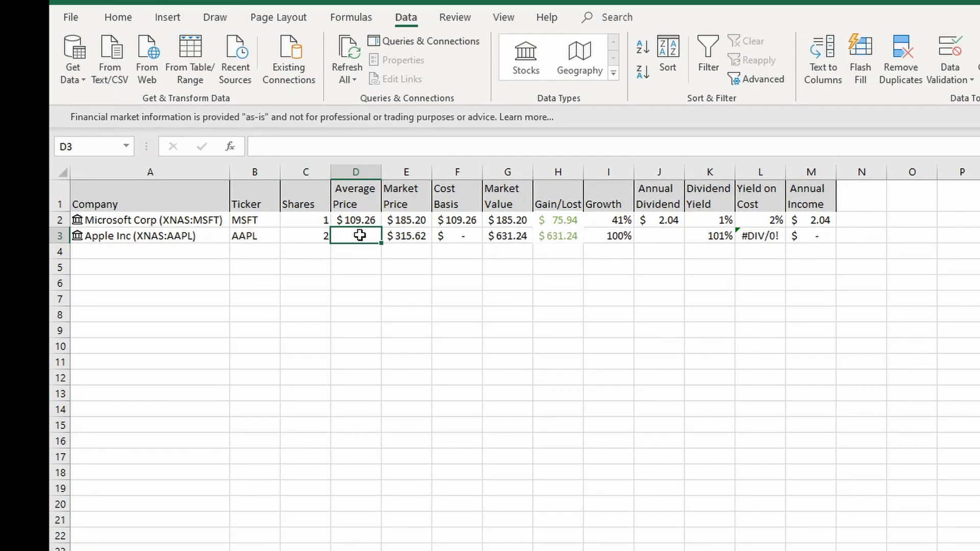
pyautogui.write('15')
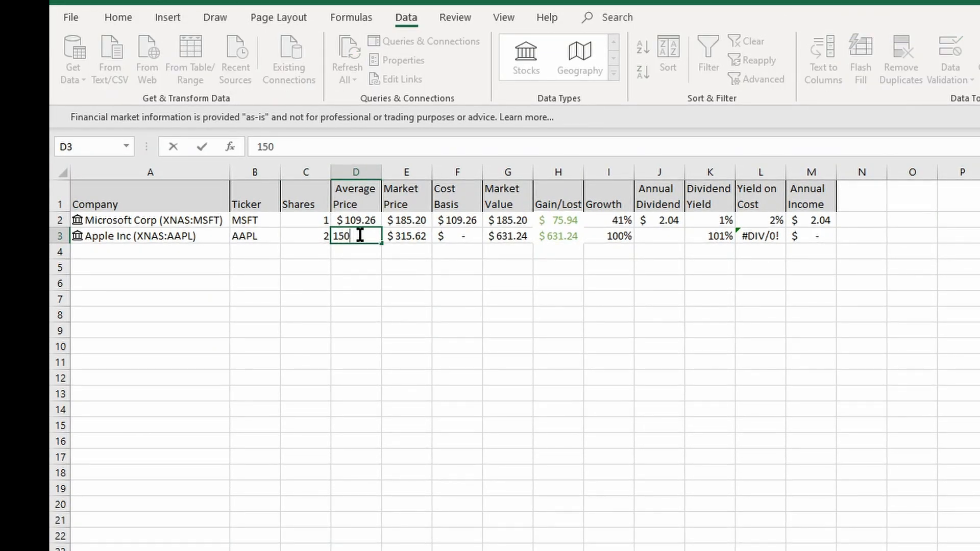
pyautogui.write('0')
pyautogui.press('Return')
# Select Apple's Annual Dividend cell J3, switch to Seeking Alpha in the browser and look up Apple's dividend data
pyautogui.click(652, 236)
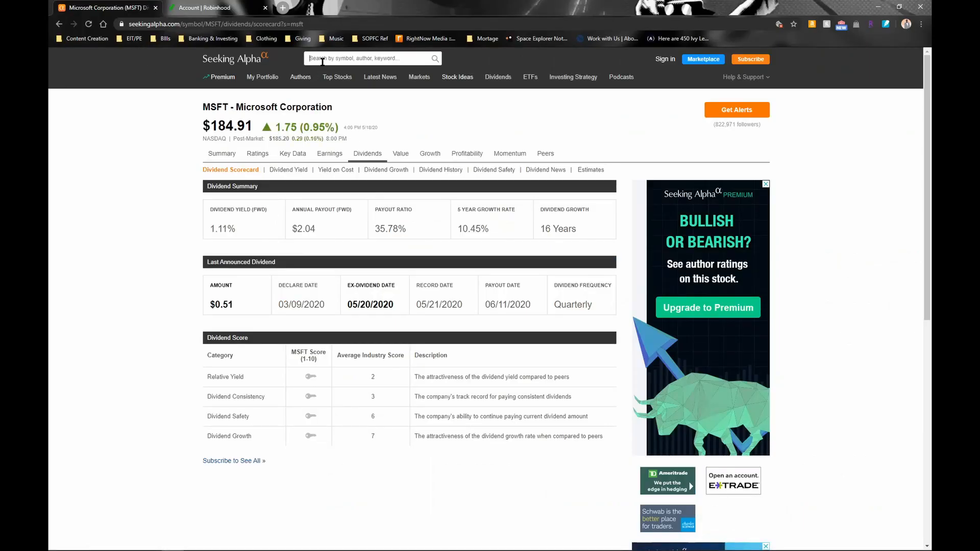
pyautogui.click(322, 59)
pyautogui.write('aaple')
pyautogui.press('BackSpace')
pyautogui.press('BackSpace')
pyautogui.press('BackSpace')
pyautogui.press('BackSpace')
pyautogui.press('BackSpace')
pyautogui.write('apple')
pyautogui.press('Return')
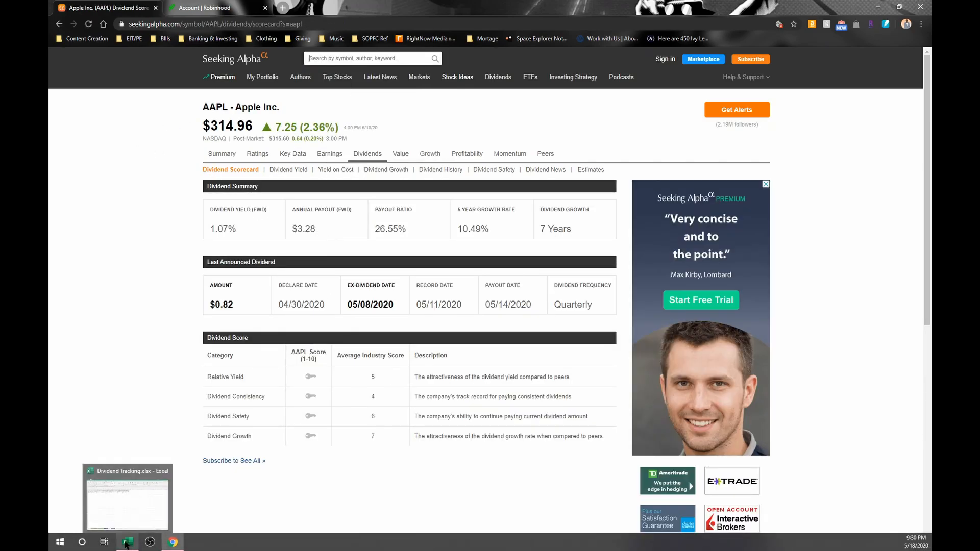
# Switch back to Excel and enter Apple's annual dividend of 3.28 in J3 and dividend yield of 1.07% in K3
pyautogui.click(126, 544)
pyautogui.write('3.2')
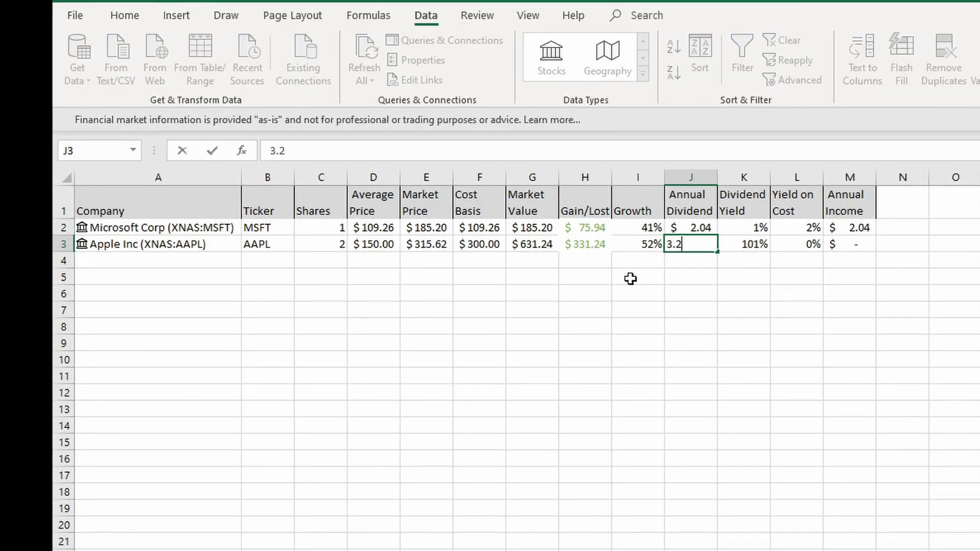
pyautogui.write('8')
pyautogui.press('Tab')
pyautogui.write('1.07')
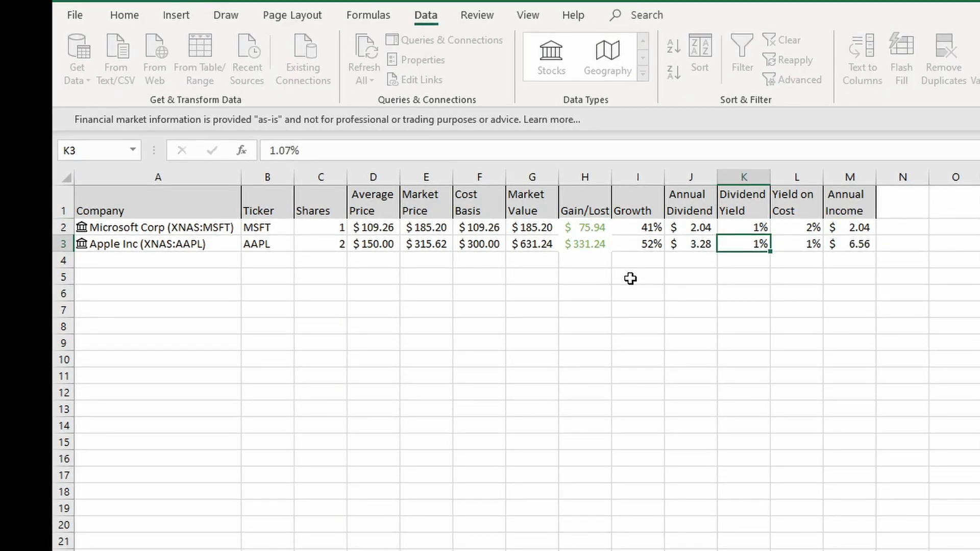
pyautogui.press('Return')
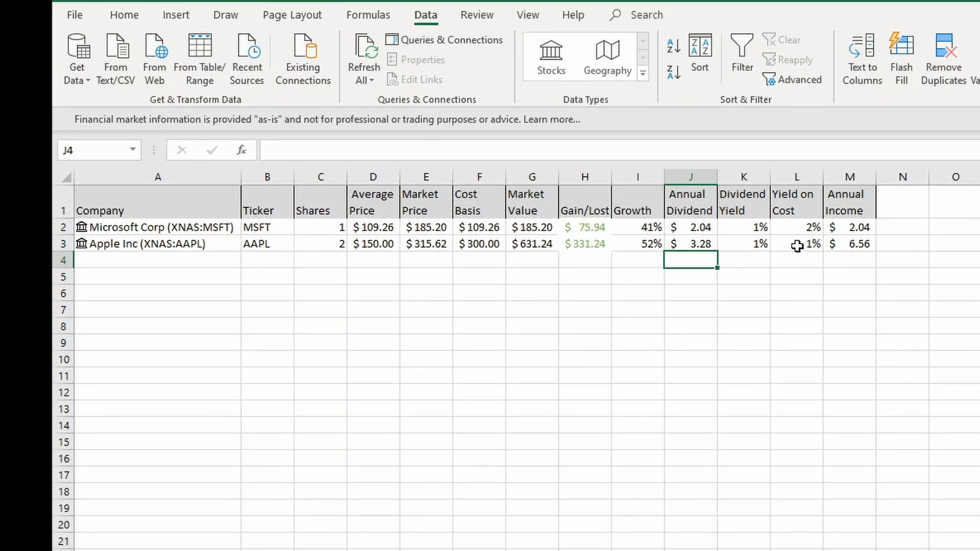
pyautogui.click(850, 244)
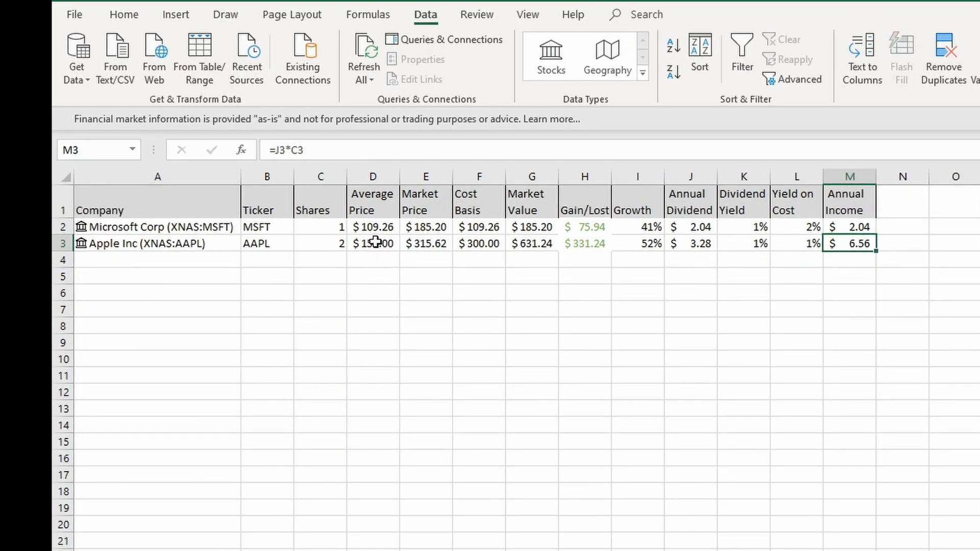